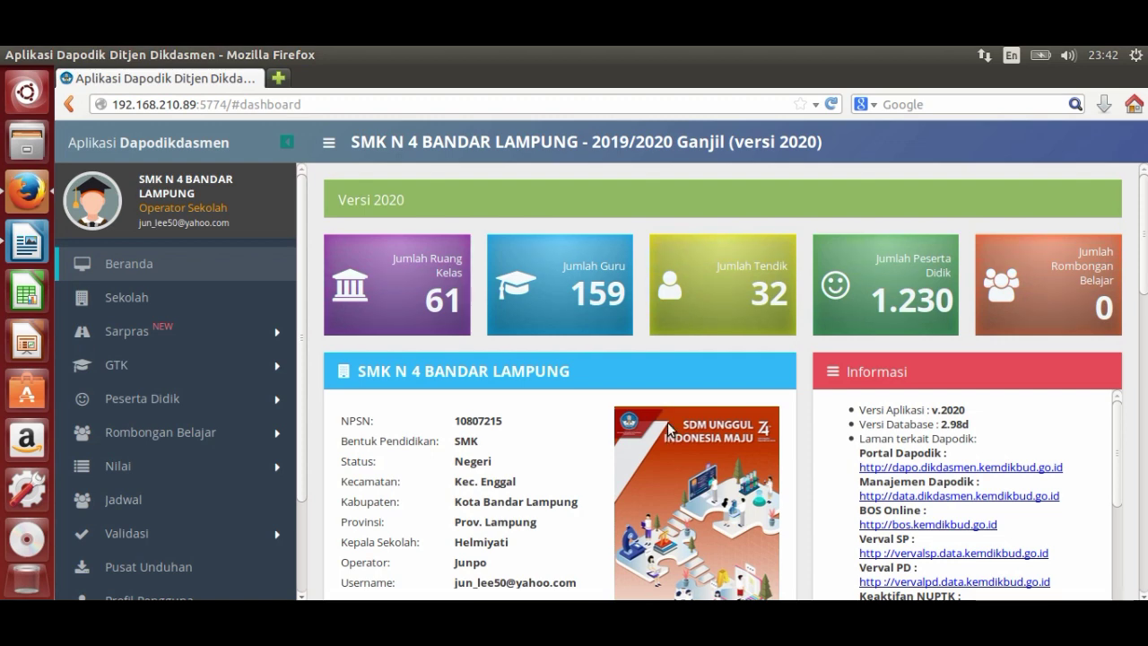
Step: Look over the school dashboard and open the local validation page (Validasi Lokal)
scroll(426, 375, down, 1)
scroll(425, 375, down, 1)
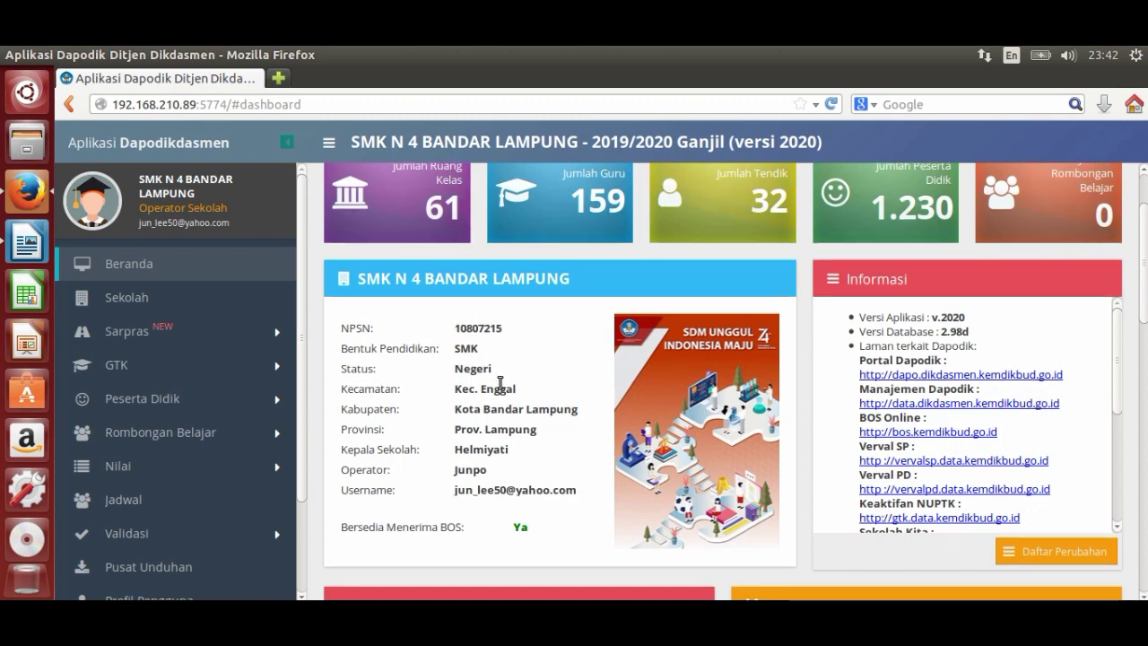
scroll(332, 368, down, 4)
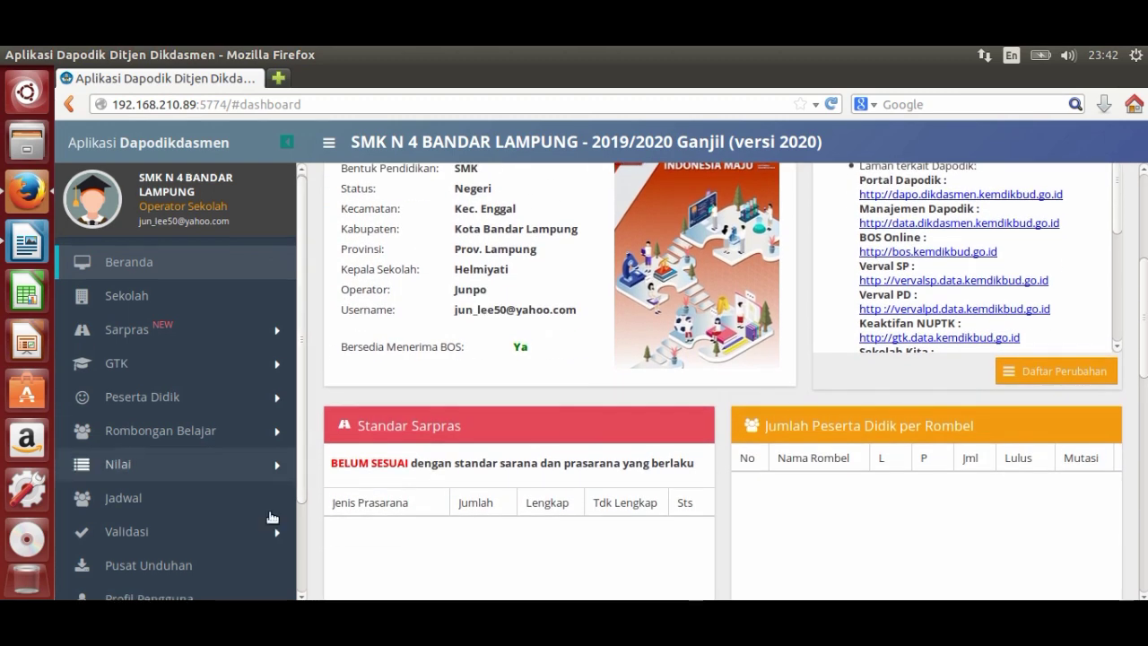
scroll(275, 526, down, 1)
click(274, 487)
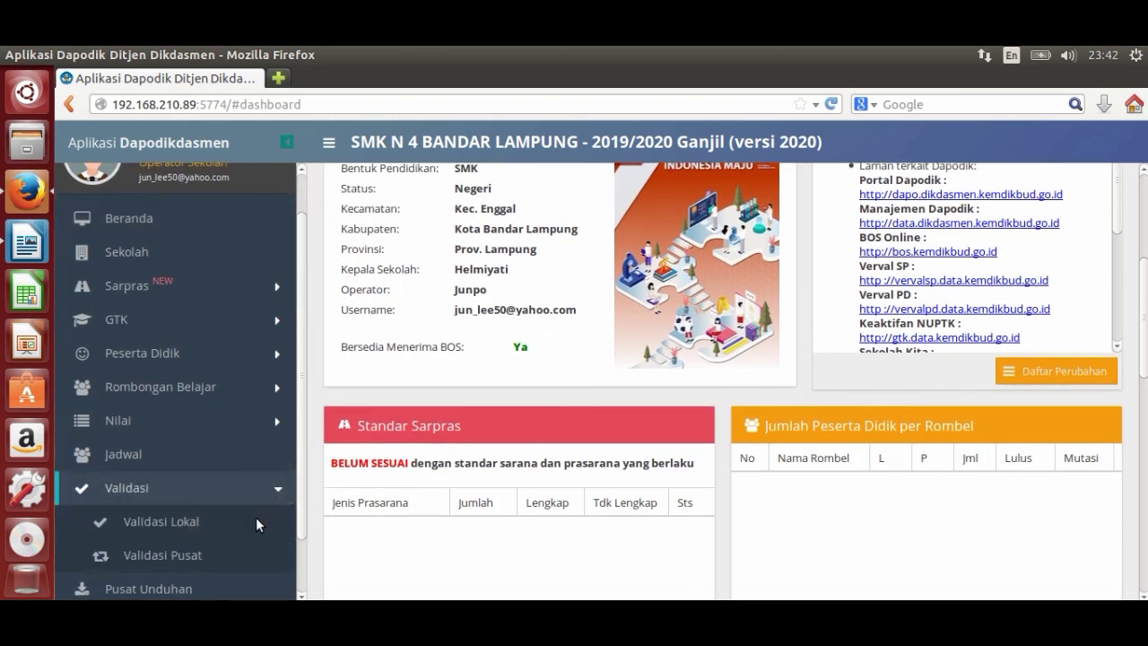
click(206, 528)
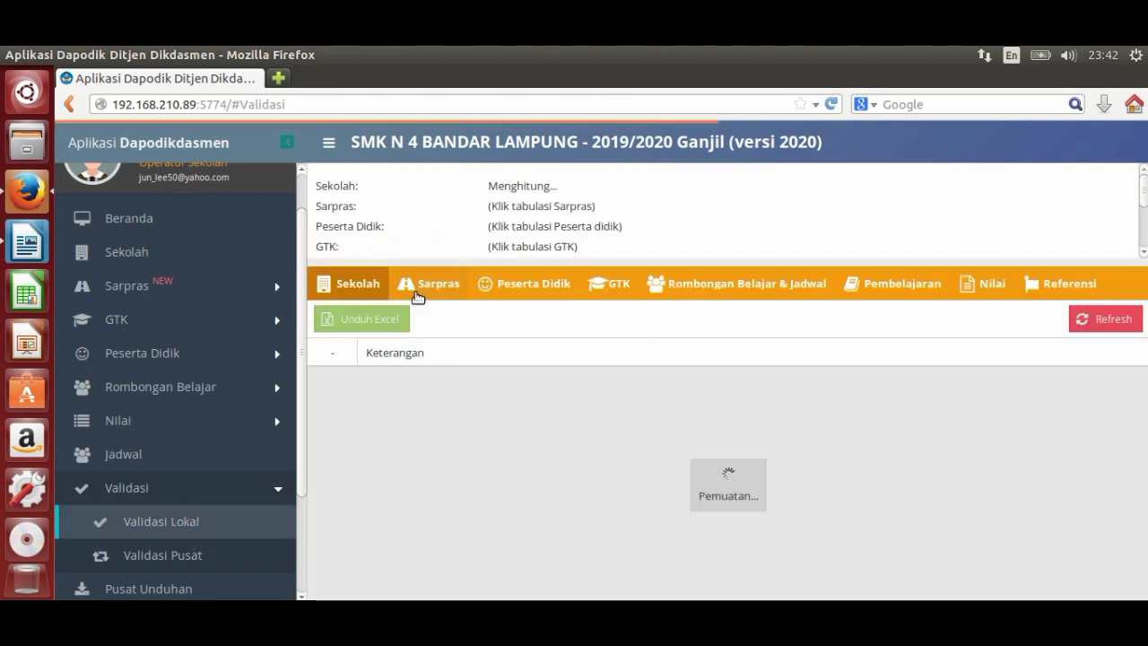
Step: Run the local validation checks for Sarpras, Peserta Didik, GTK, Rombongan Belajar & Jadwal, Nilai, Referensi and Pembelajaran
click(439, 294)
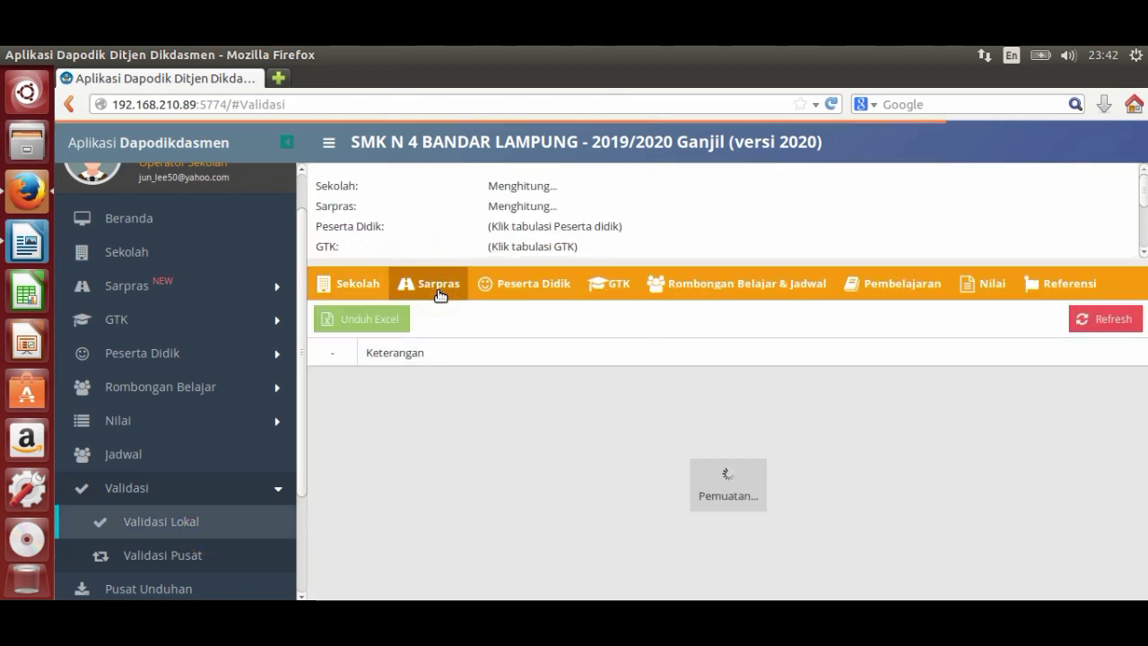
click(385, 285)
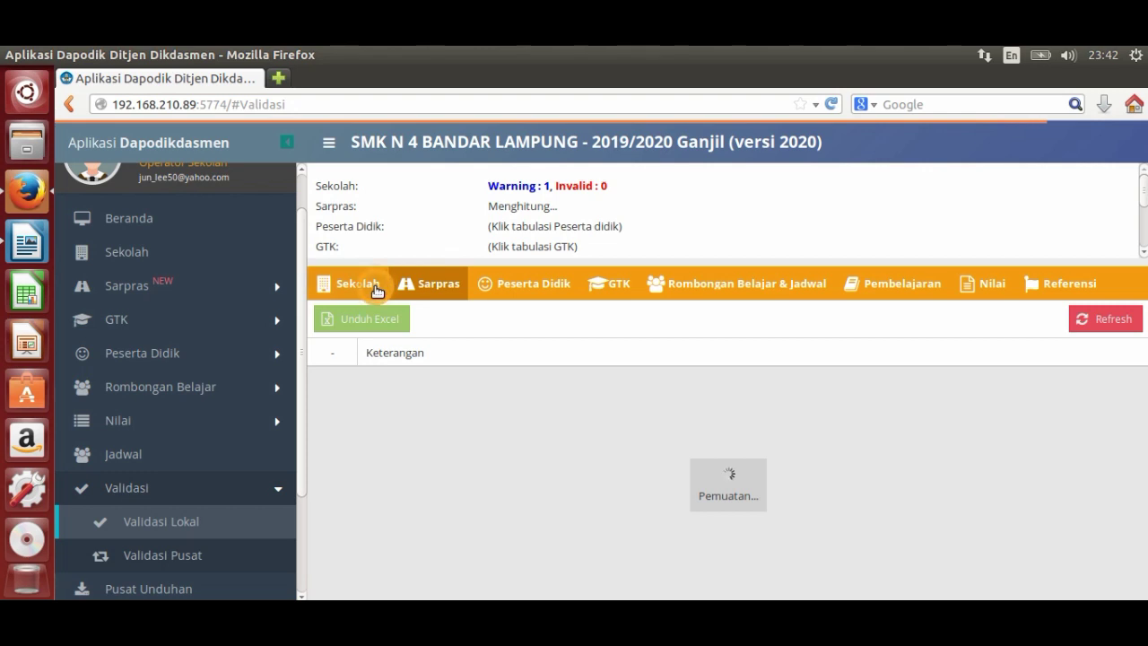
click(441, 289)
click(511, 284)
click(633, 290)
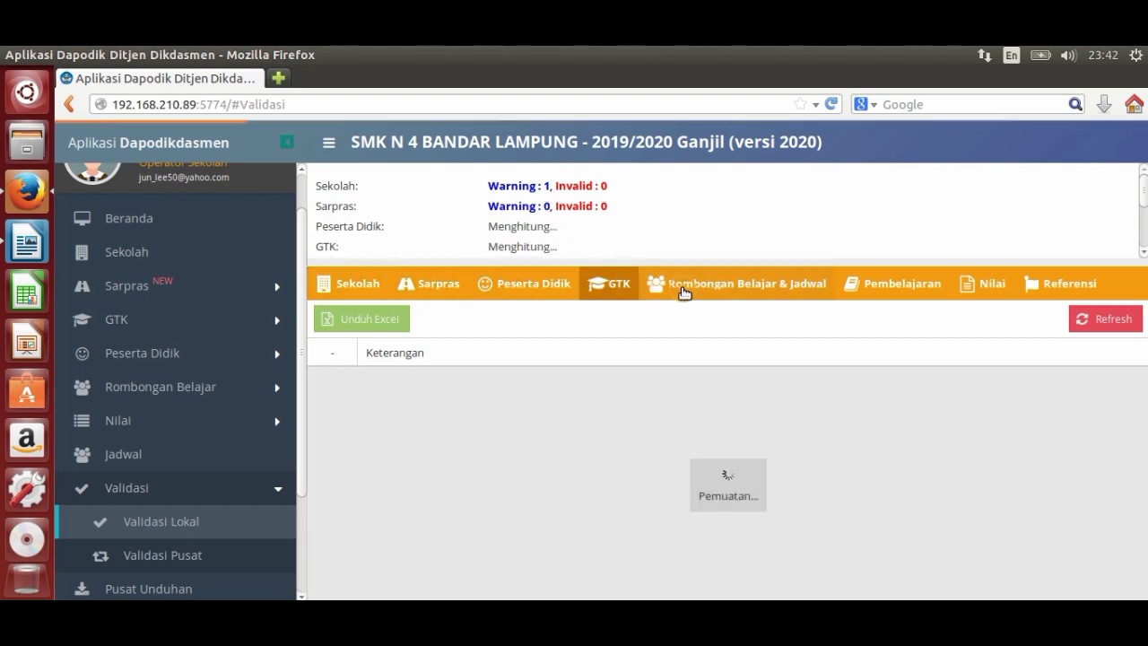
click(681, 286)
click(982, 285)
click(1059, 285)
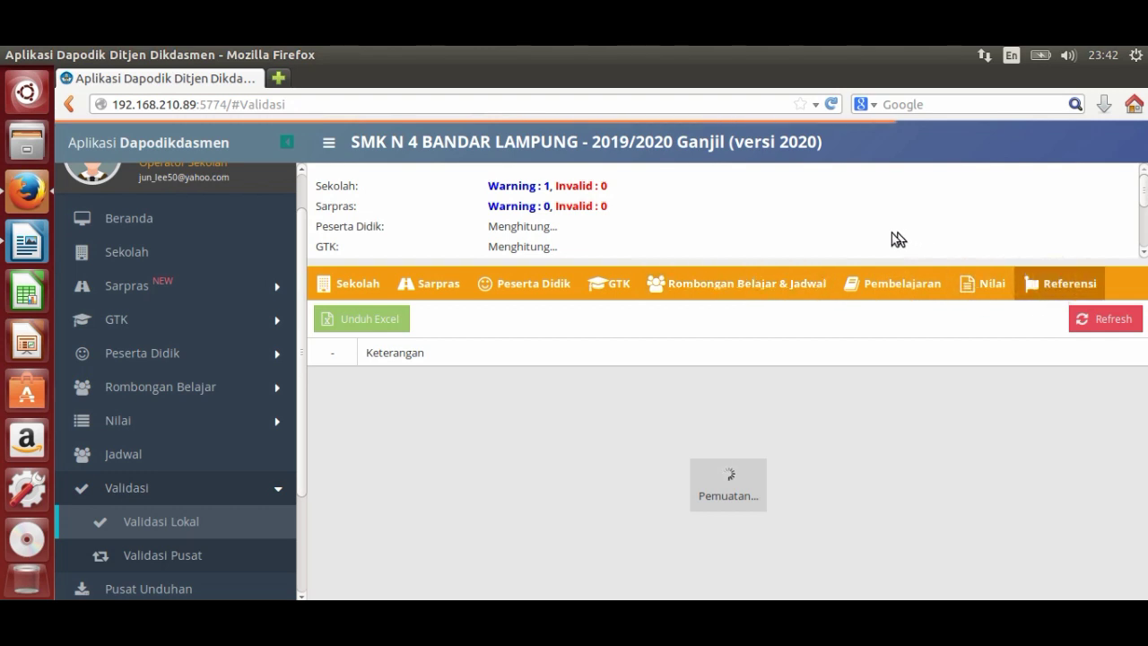
scroll(876, 238, down, 2)
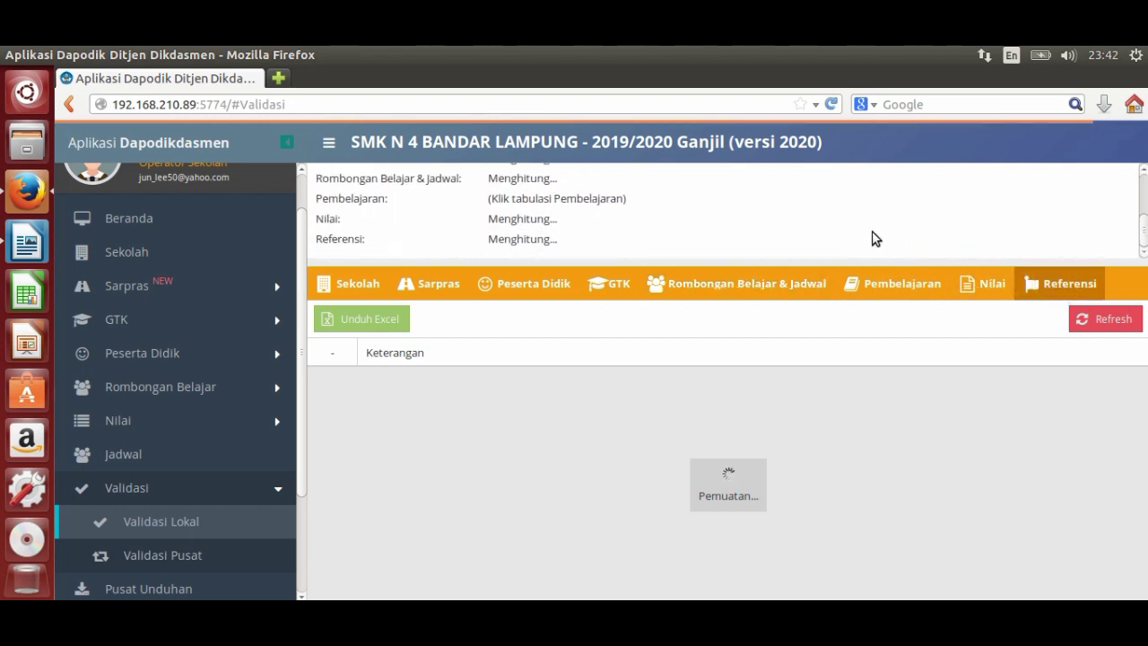
click(806, 286)
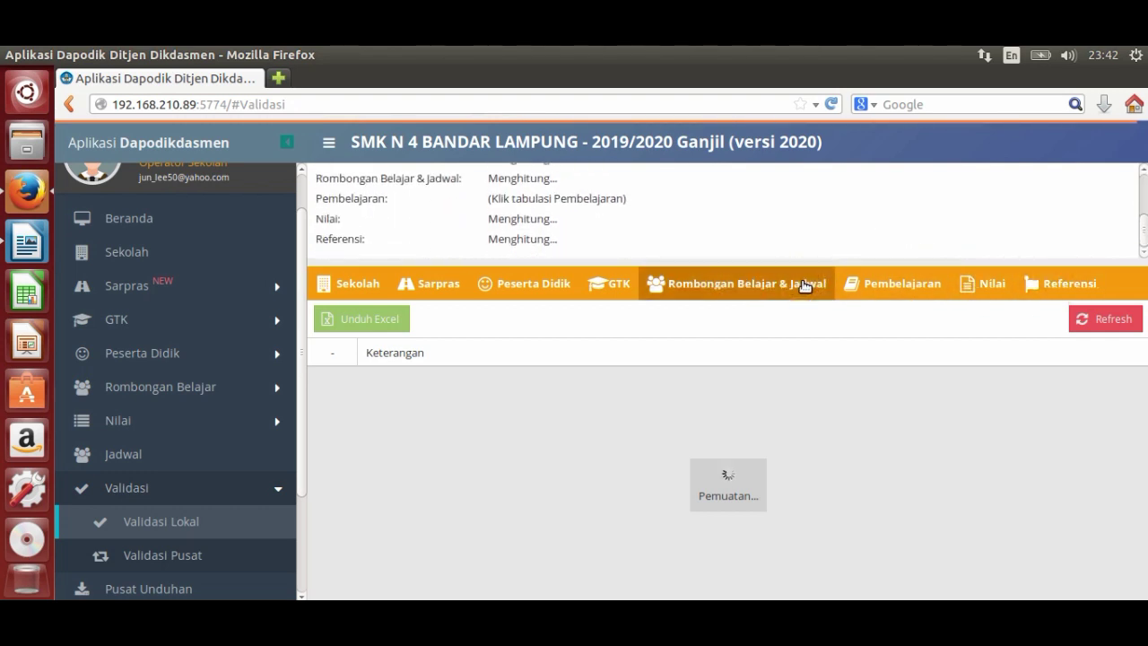
click(939, 294)
scroll(842, 248, up, 1)
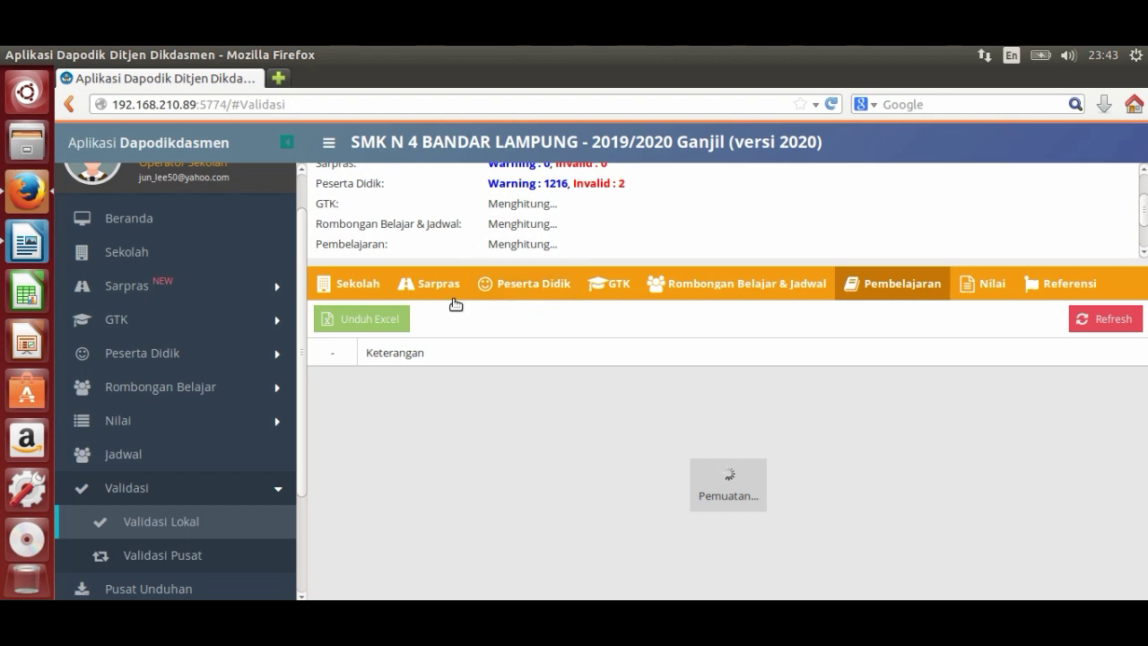
Step: Switch to the LibreOffice Writer document and read through the Dapodik work steps of Schema 1 and Schema 2
click(27, 242)
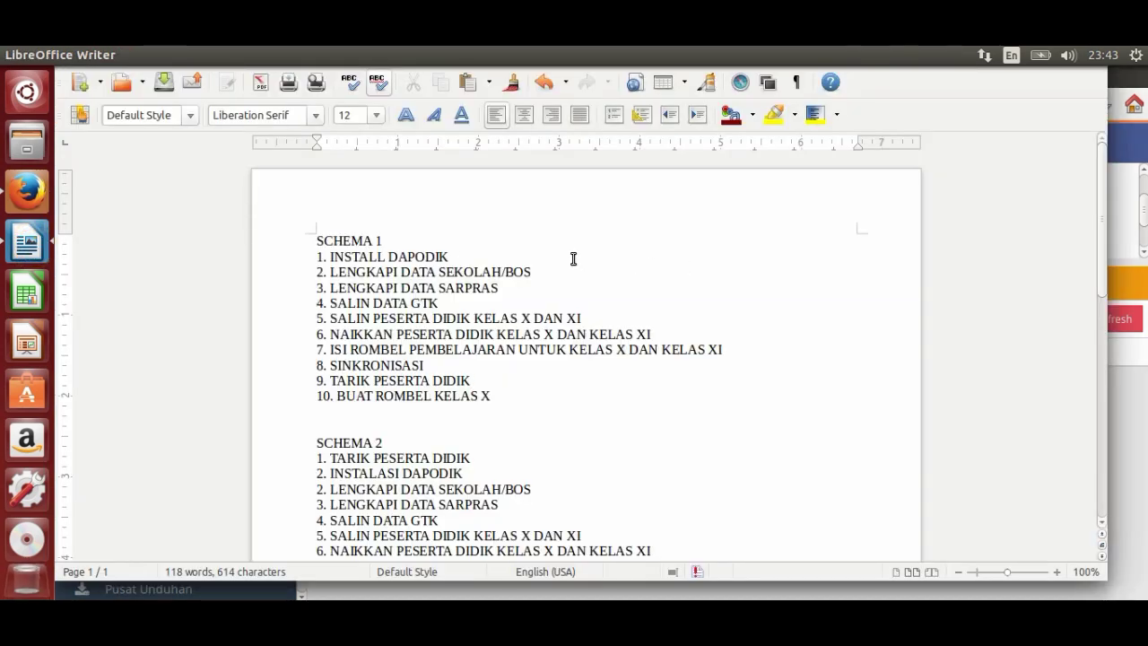
click(464, 240)
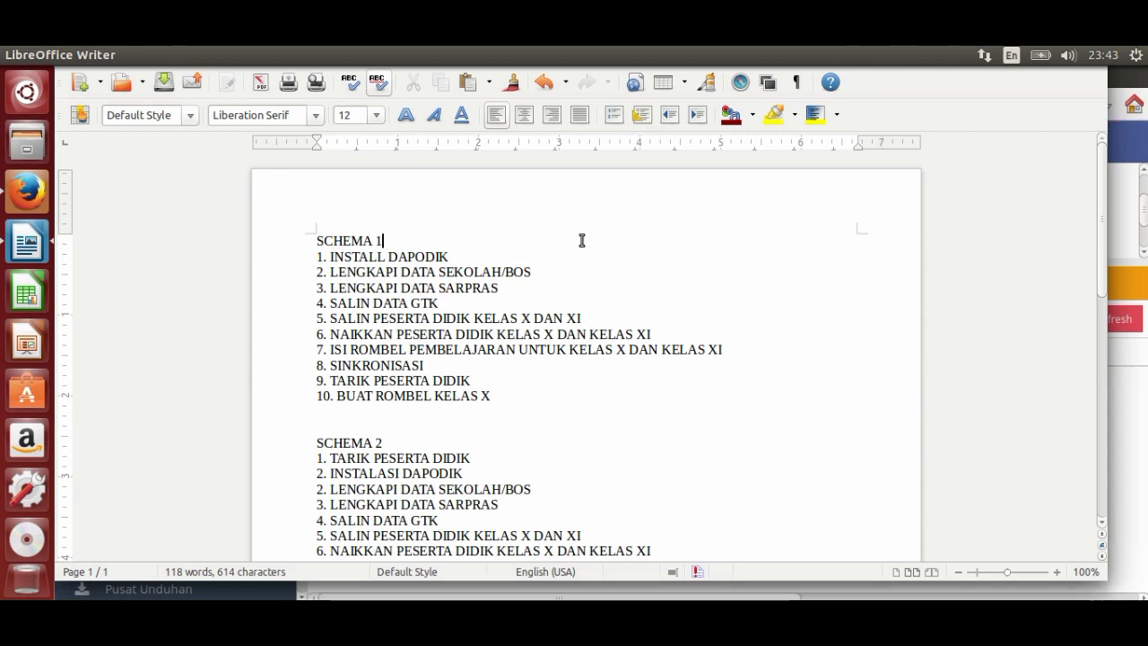
click(466, 256)
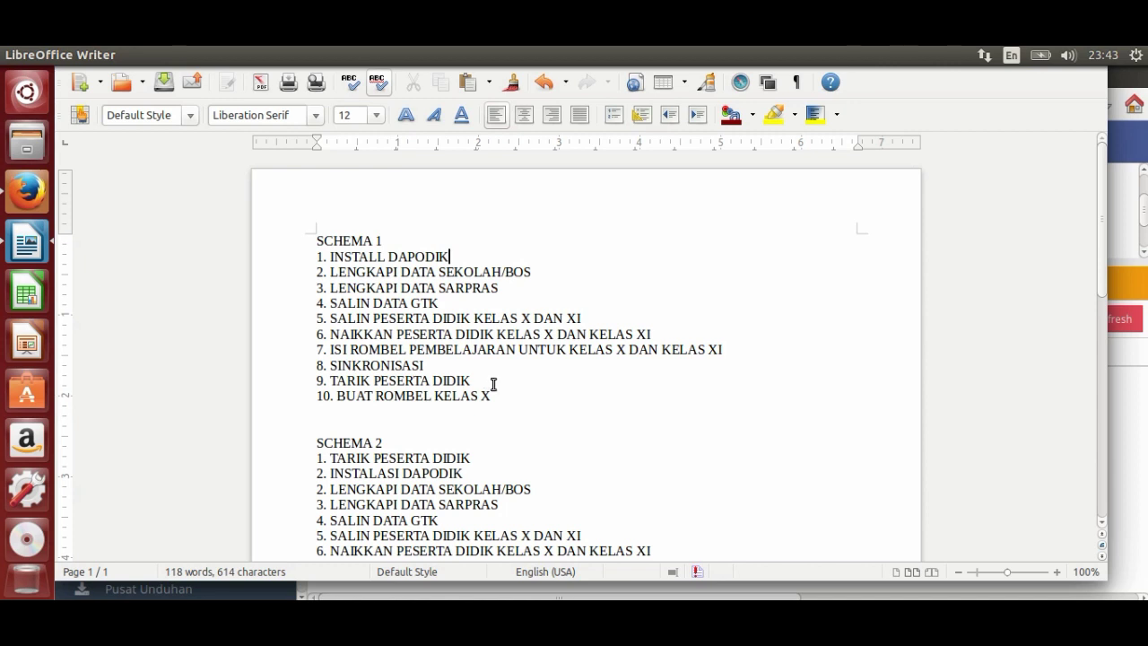
scroll(515, 395, down, 3)
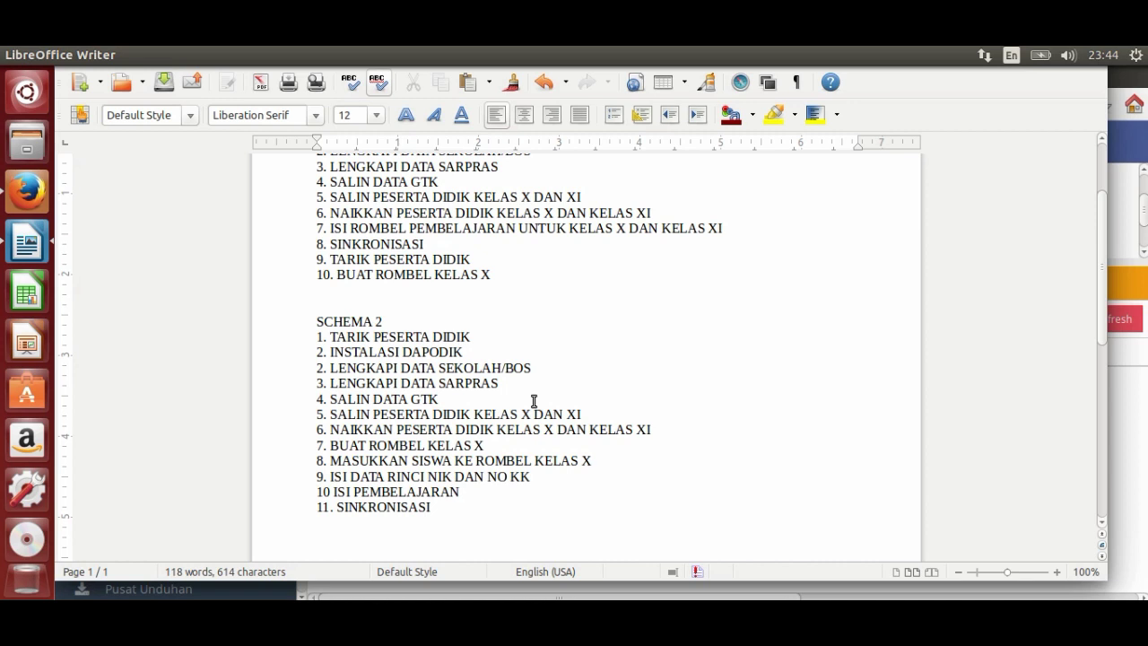
scroll(534, 401, up, 3)
drag(526, 405, 306, 237)
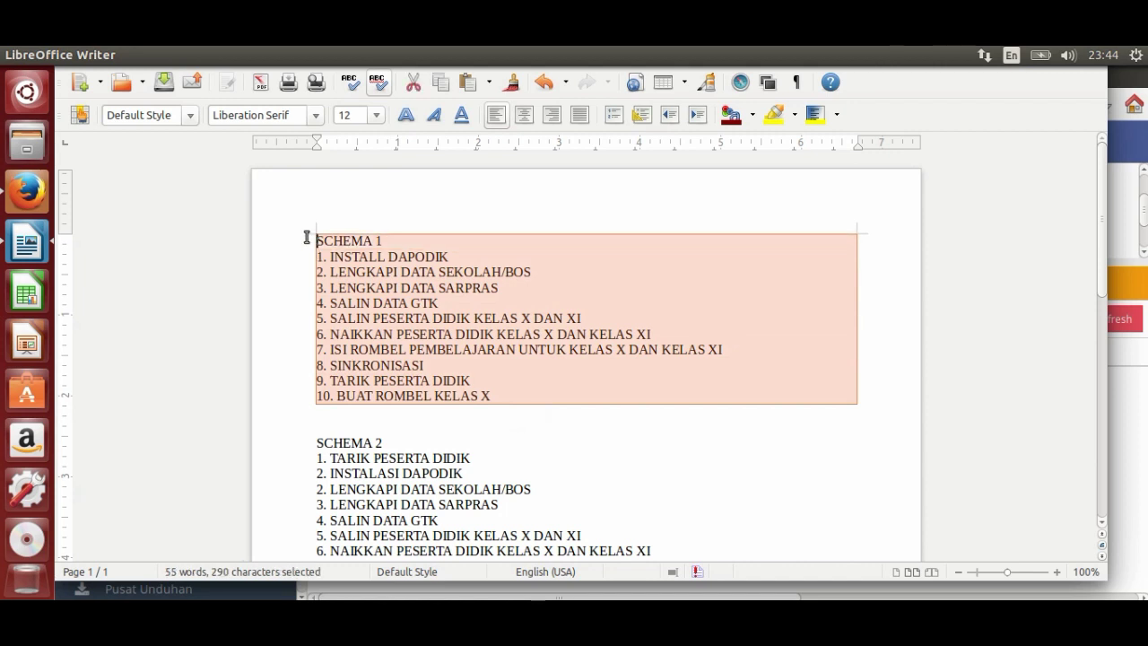
click(385, 257)
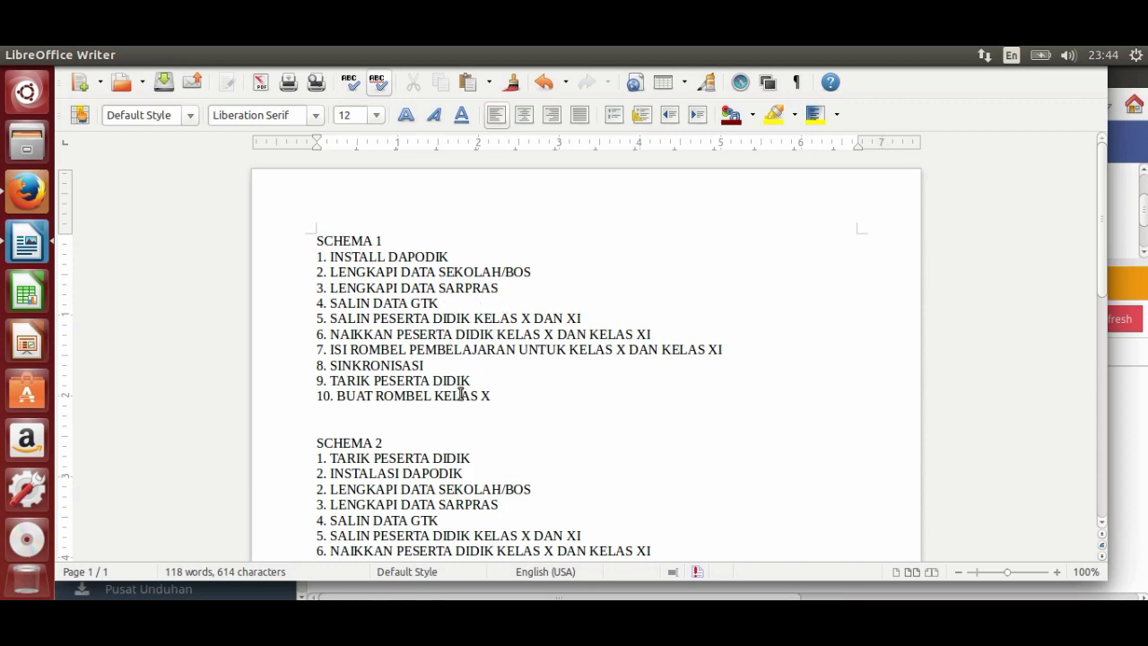
Step: Switch back to Dapodik in Firefox and examine the validation summary and the invalid entries for Peserta Didik
click(39, 192)
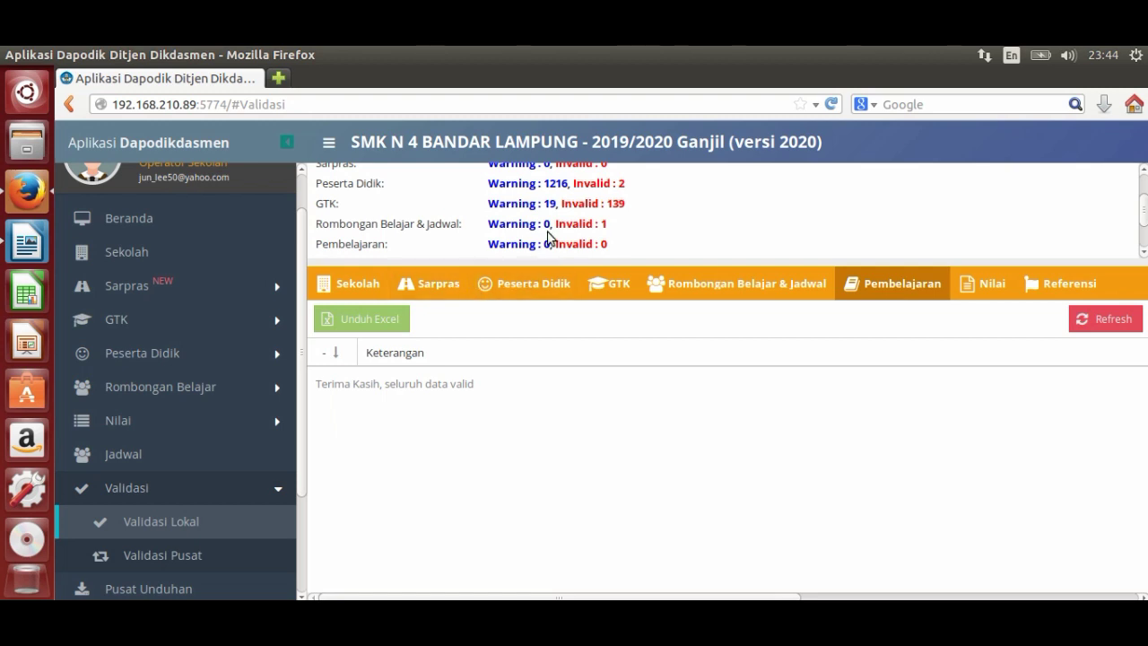
drag(555, 223, 568, 255)
scroll(1144, 224, up, 2)
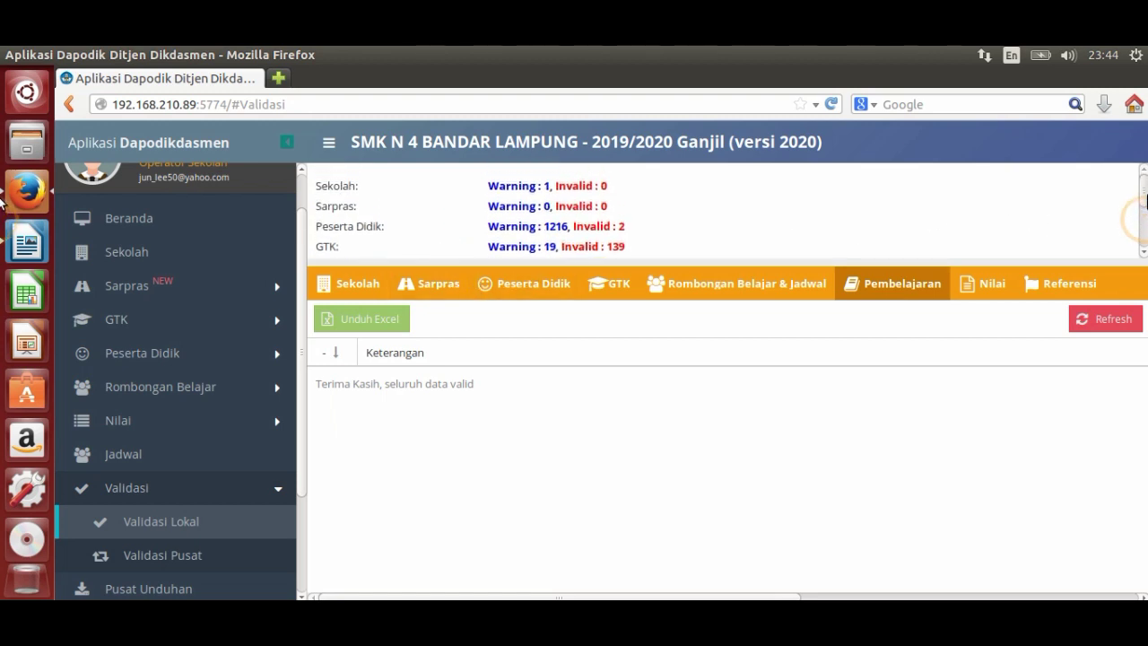
click(864, 224)
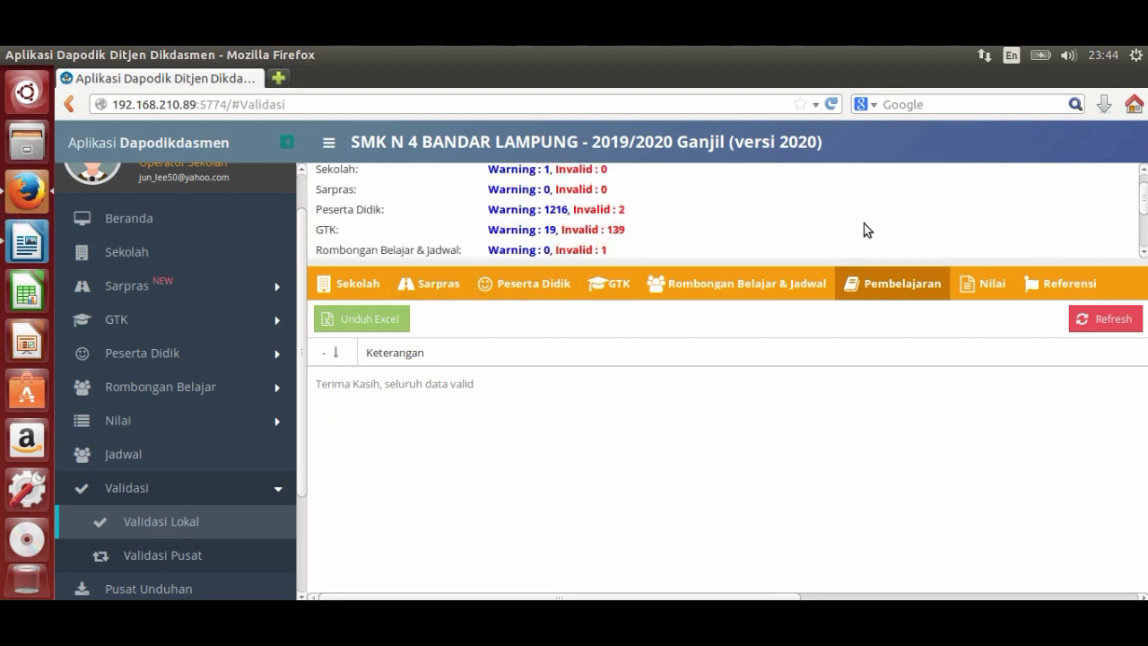
click(531, 286)
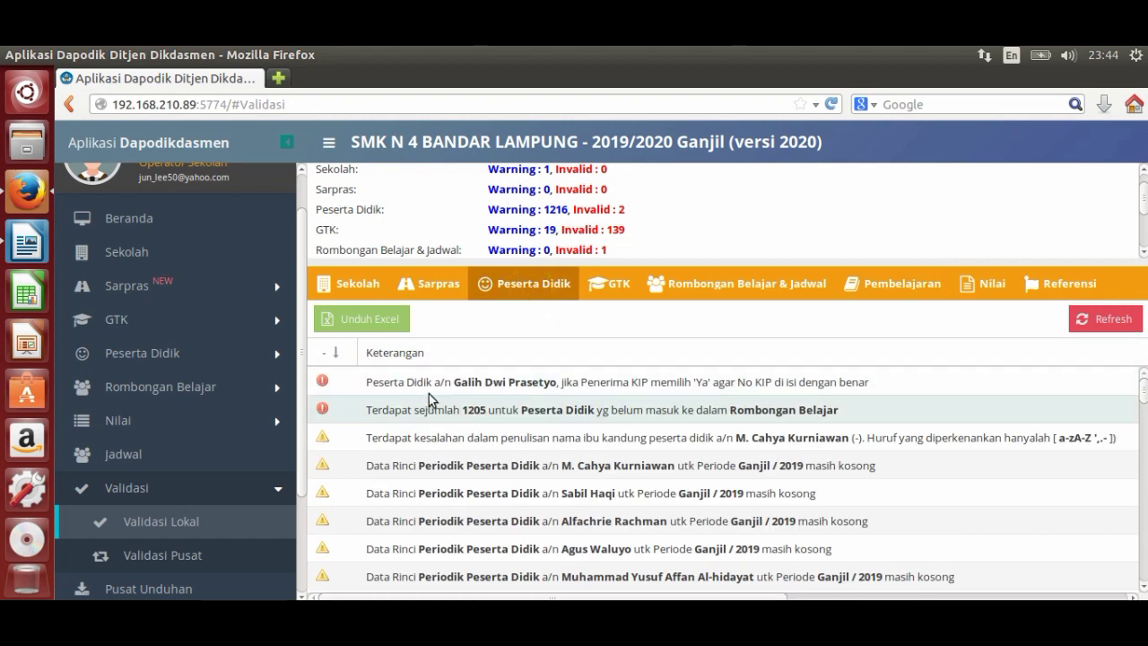
click(654, 385)
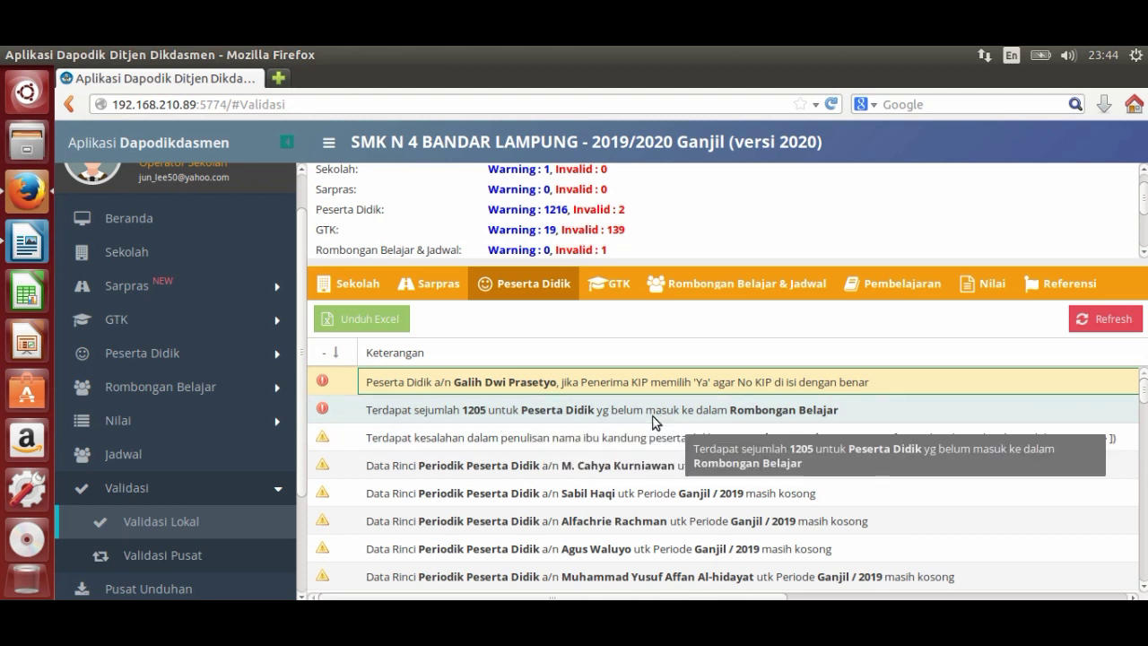
Step: Examine the validation findings for Rombongan Belajar & Jadwal and the remaining categories in the summary
click(737, 287)
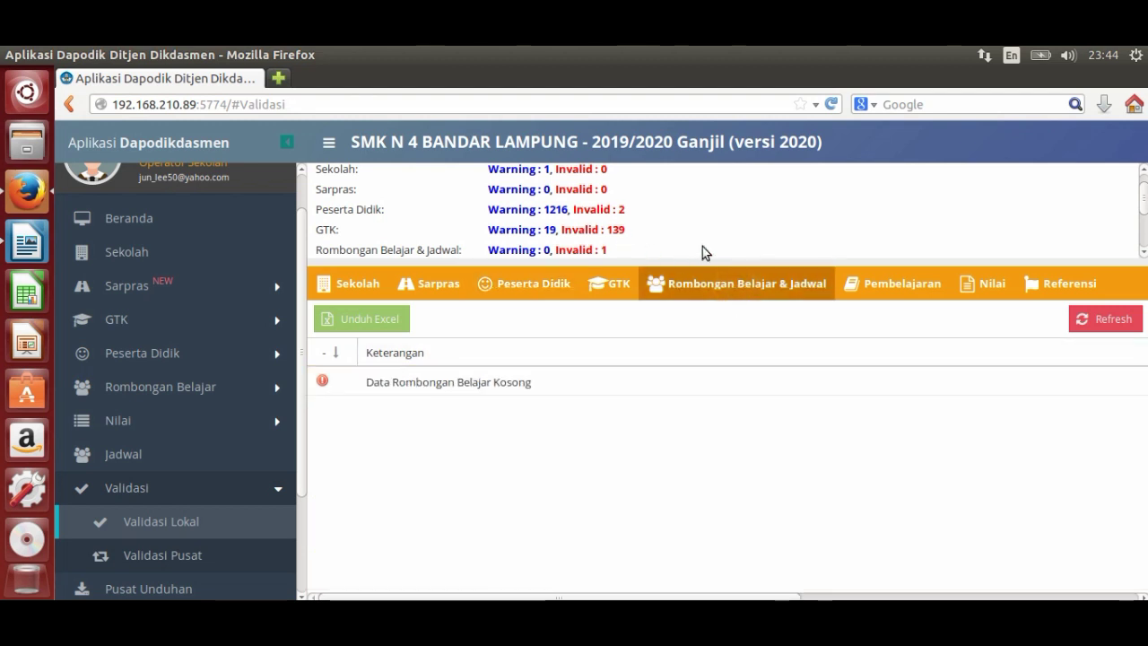
scroll(703, 246, down, 2)
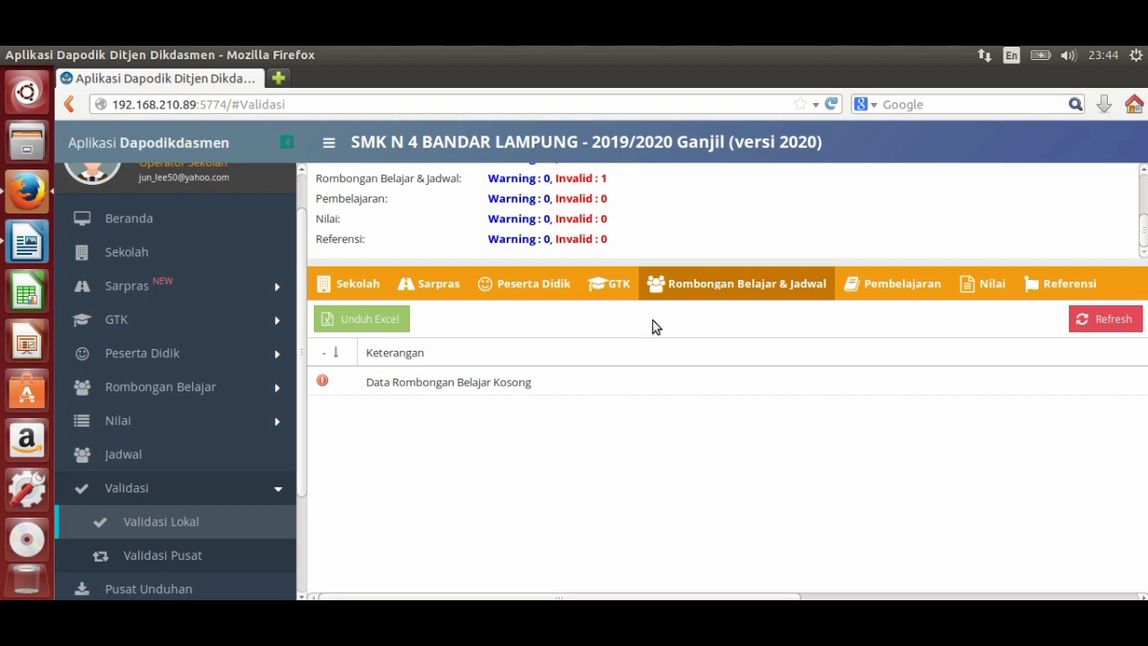
click(537, 287)
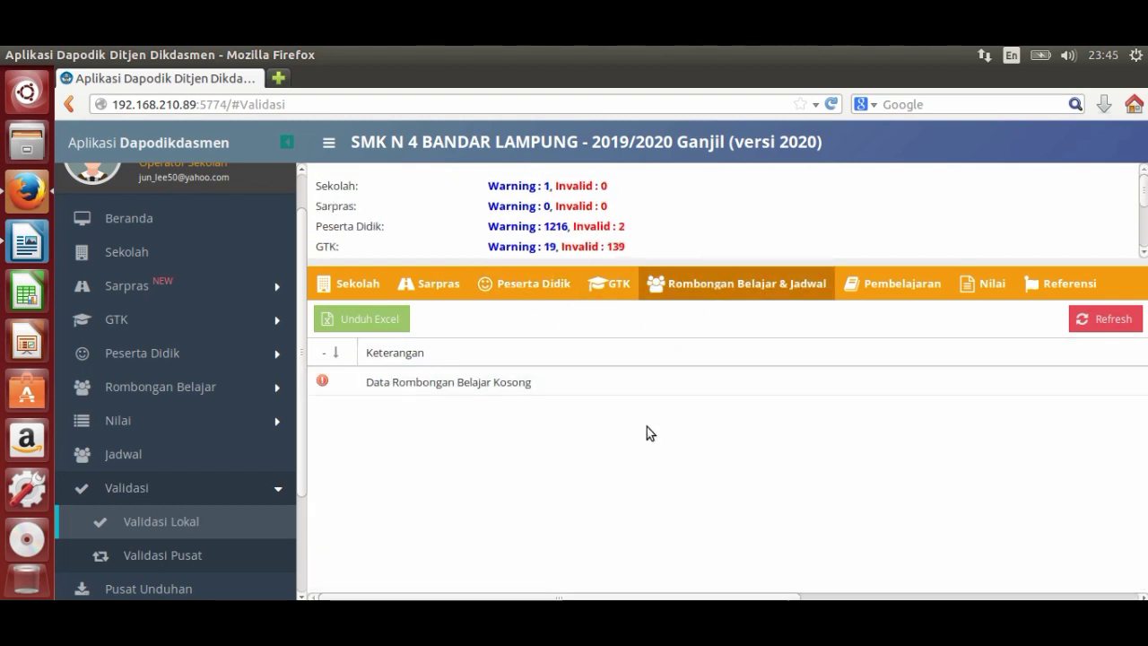
Step: Examine the list of invalid GTK entries in the local validation results
click(616, 285)
scroll(631, 424, down, 1)
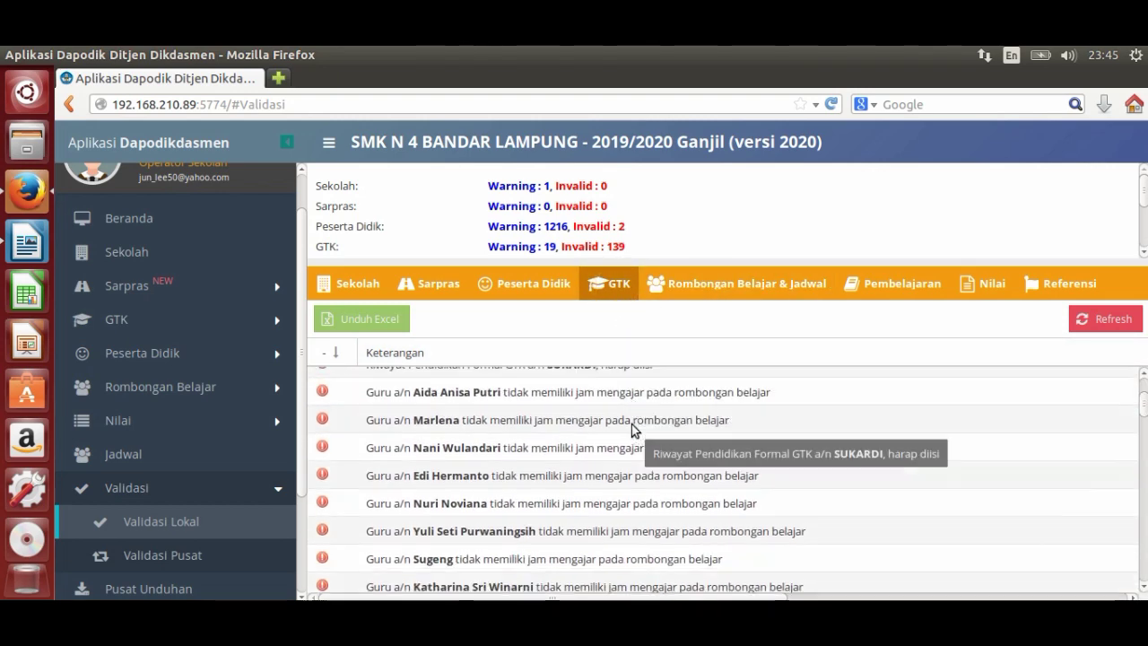
scroll(632, 424, down, 4)
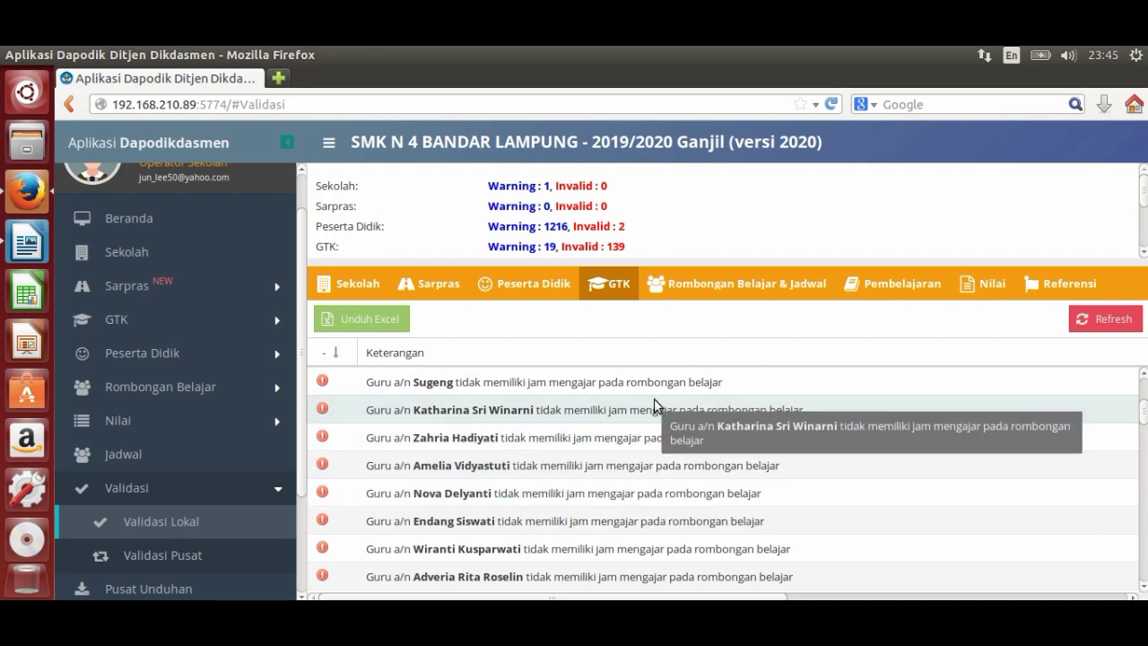
click(739, 287)
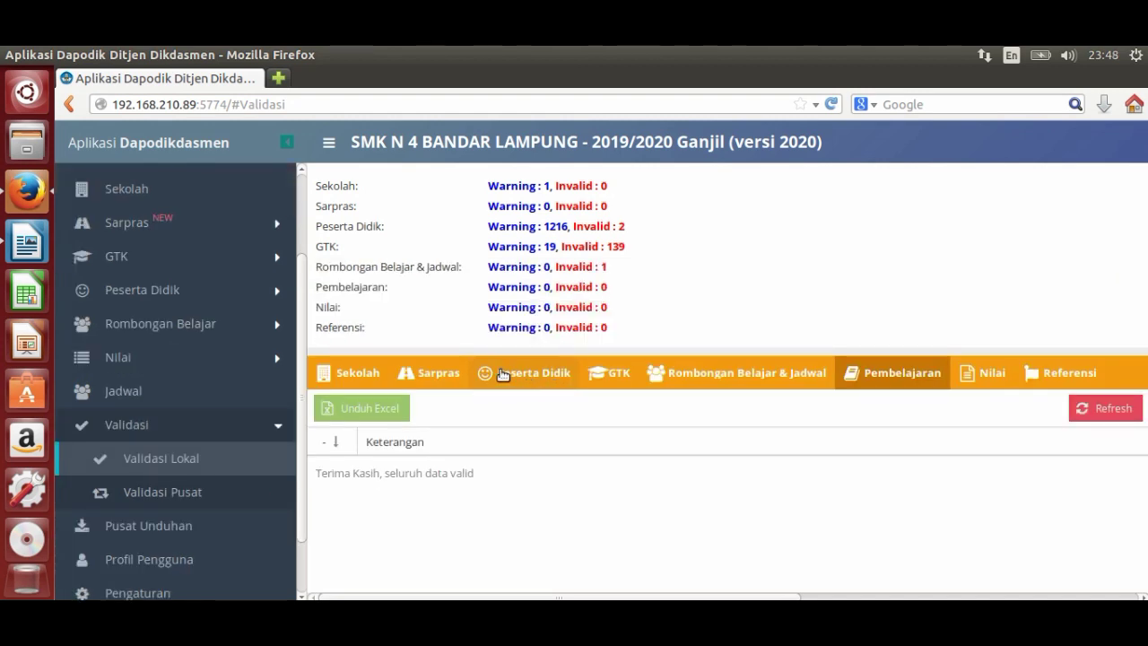
Step: Open the Guru list under GTK and copy all PTK assignment data (Salin Penugasan) from school year 2018/2019
scroll(289, 306, up, 1)
click(257, 301)
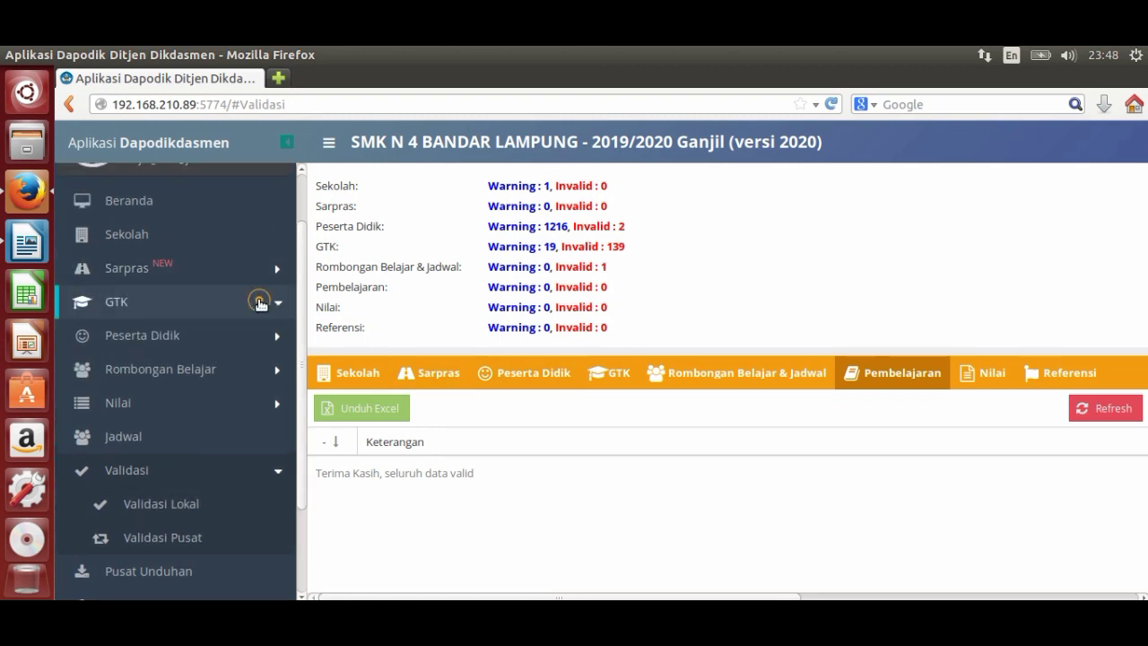
click(154, 337)
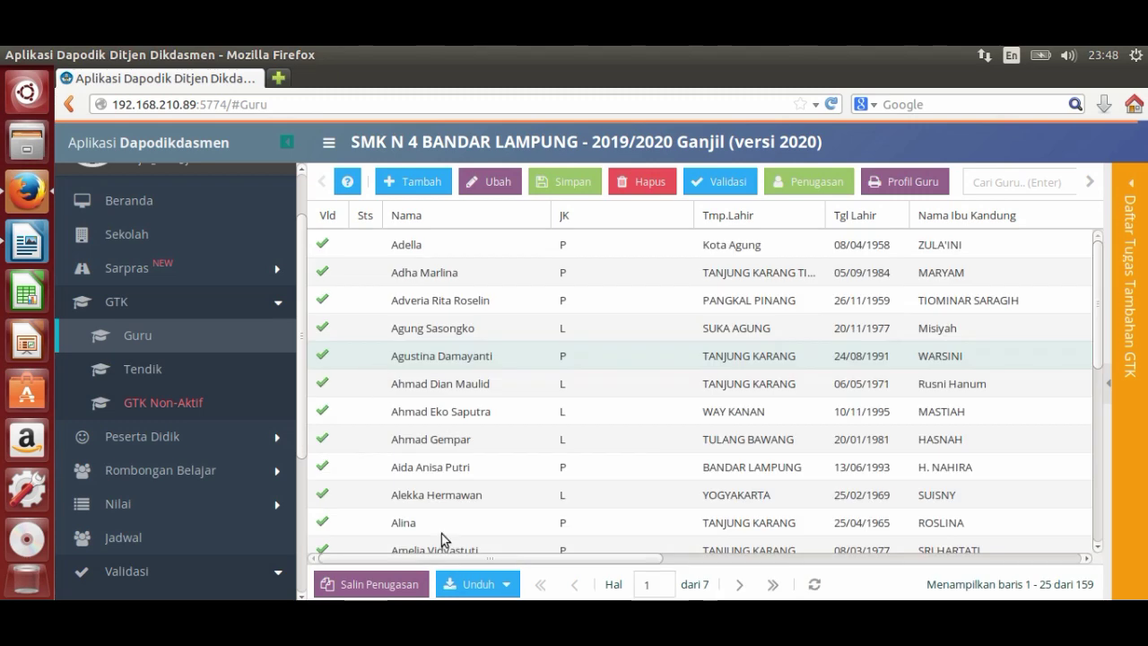
click(381, 585)
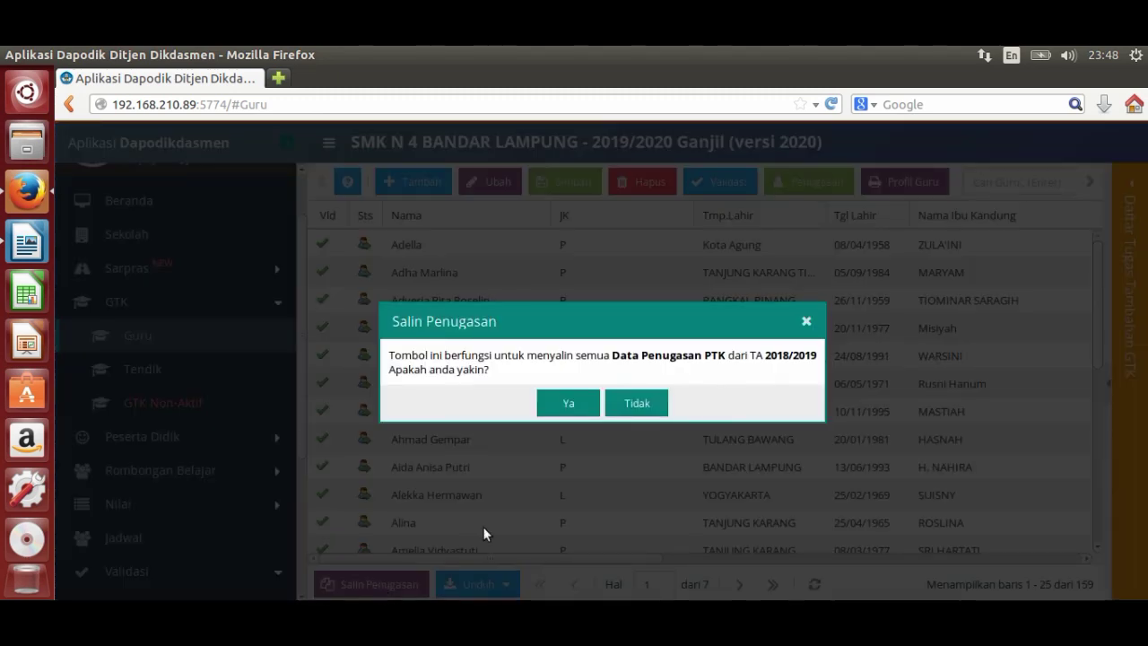
click(579, 410)
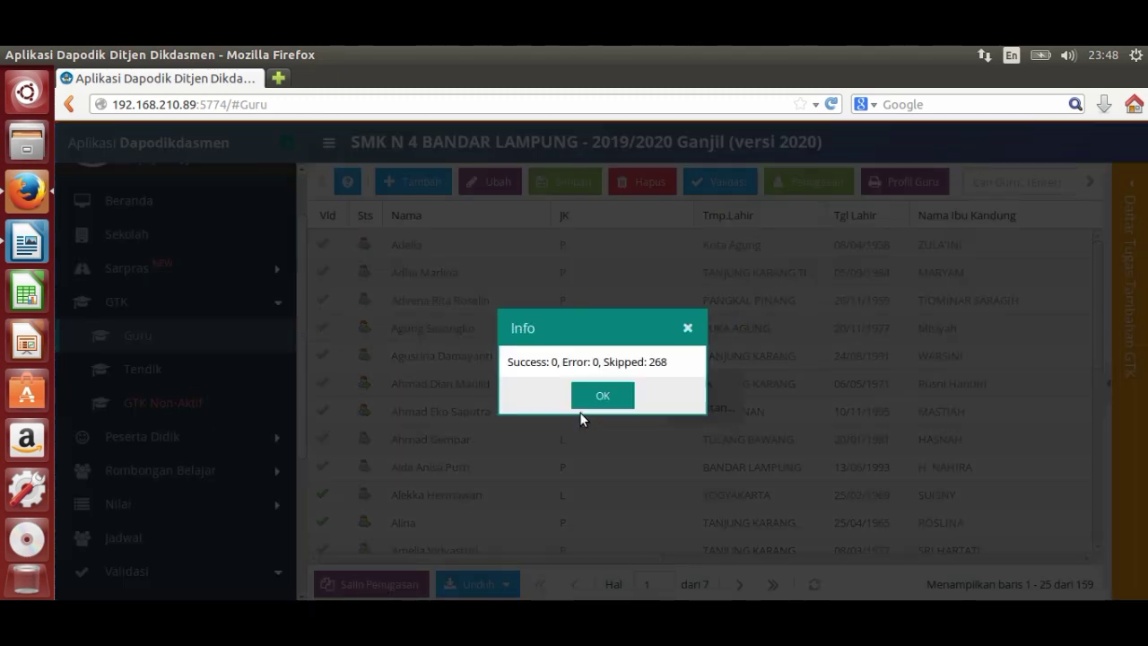
click(603, 395)
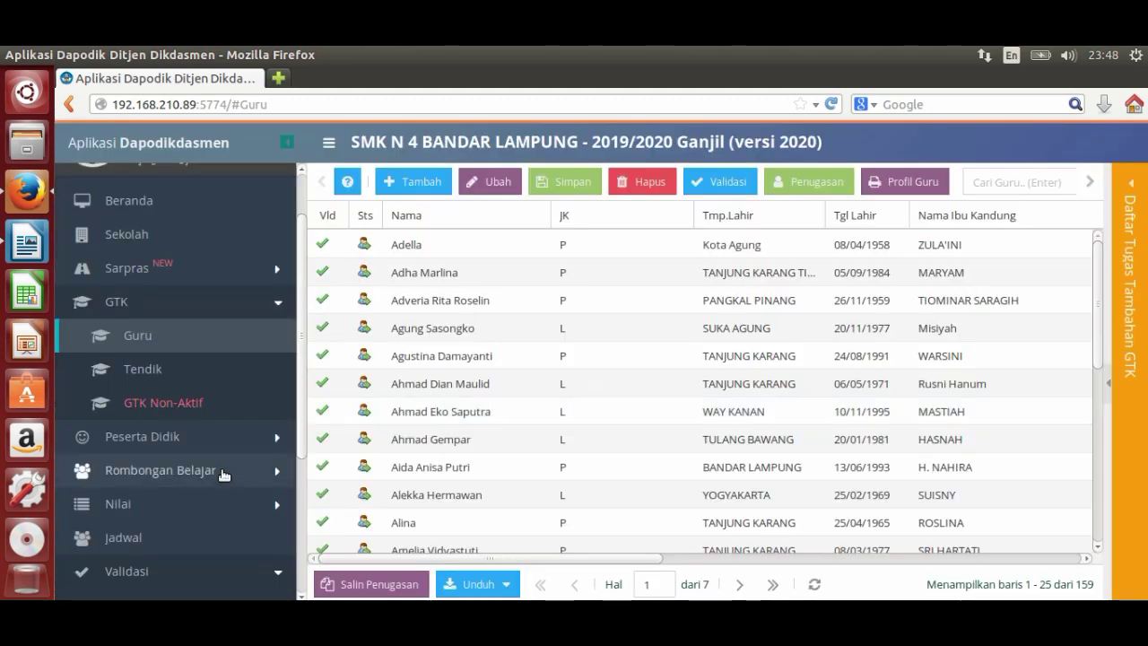
Step: Open the Peserta Didik student list and dismiss its information notice
click(235, 437)
click(191, 478)
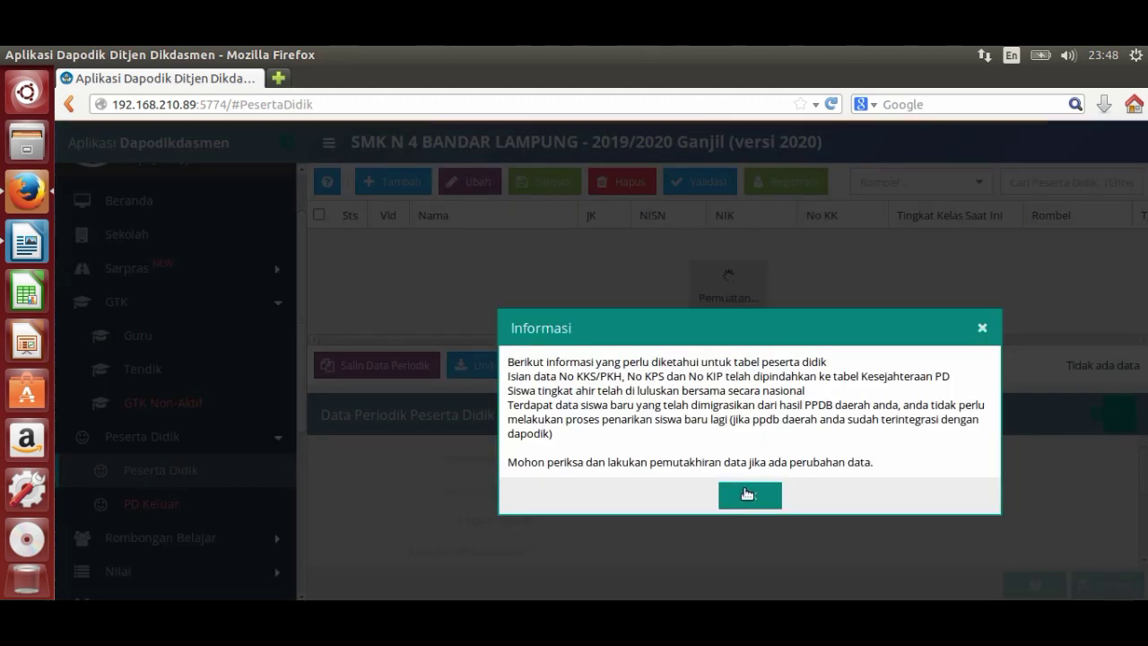
click(746, 494)
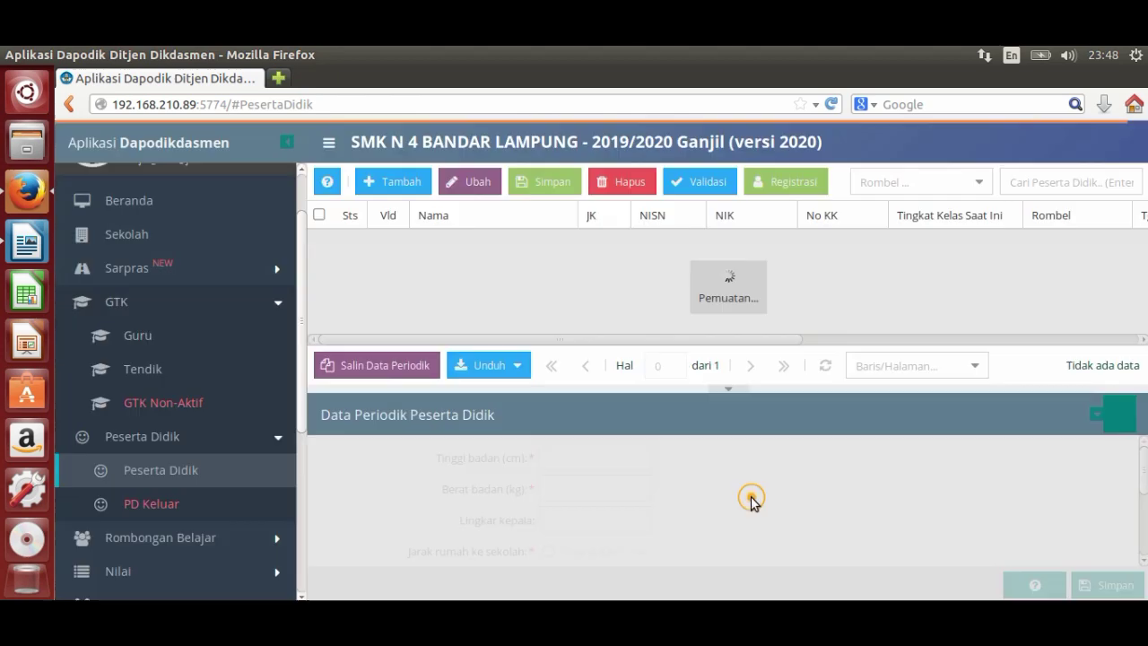
Step: Copy all active students' periodic data (Salin Data Periodik) from school year 2018/2019 semester 2 and dismiss the result notice
click(411, 369)
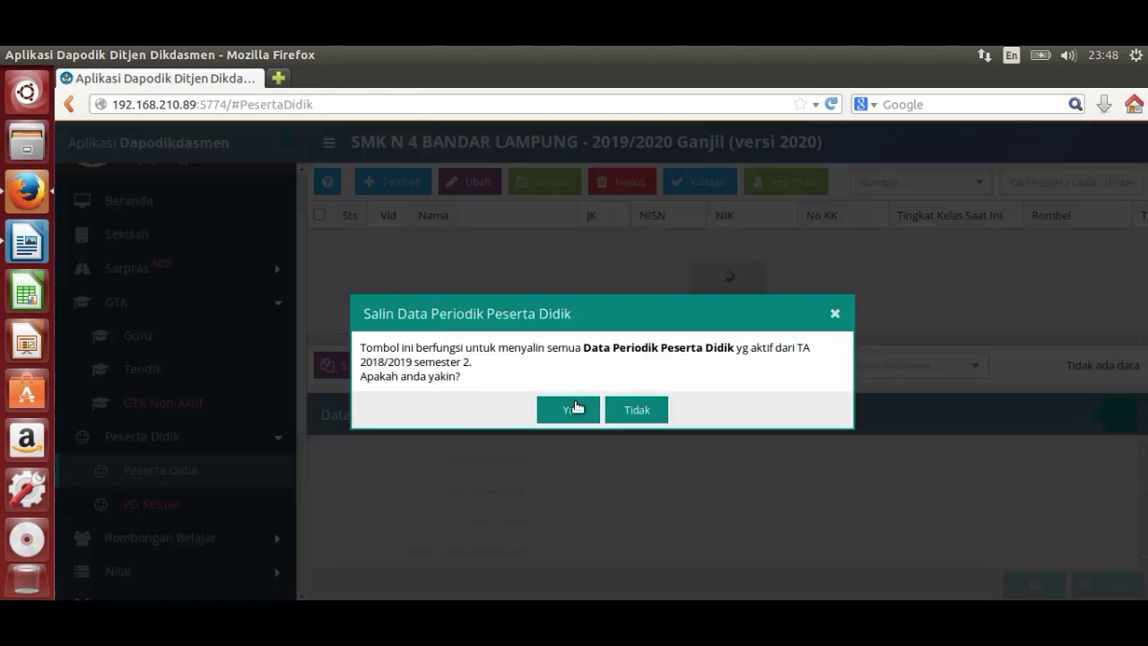
click(576, 409)
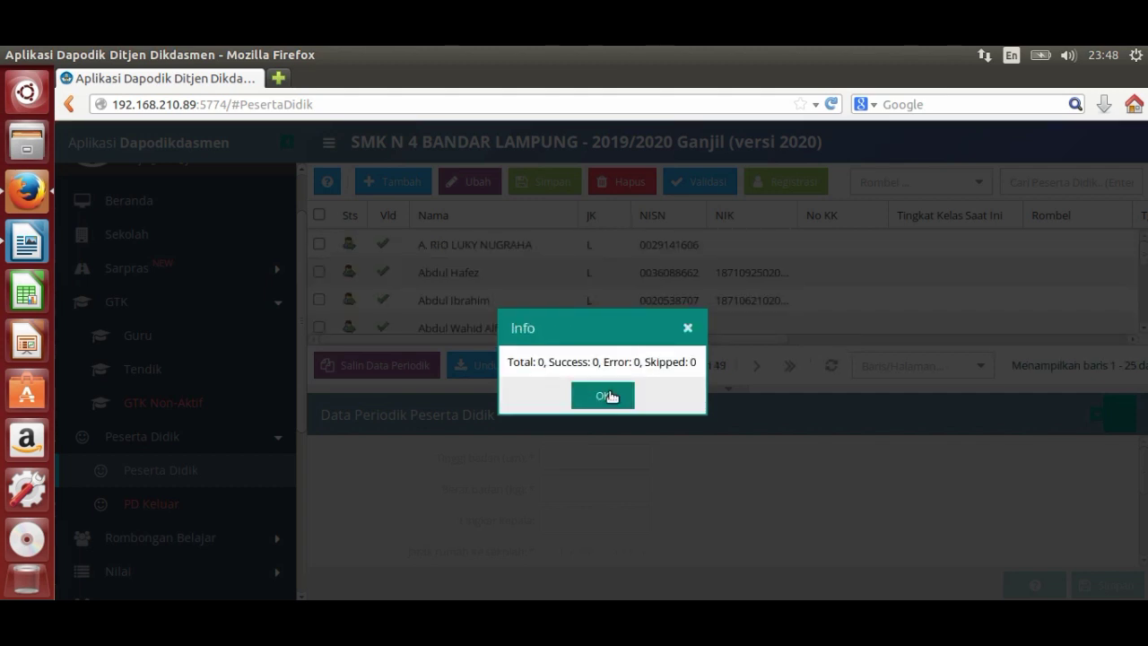
click(607, 396)
Step: Open the Reguler class group list under Rombongan Belajar and promote class X AKT 1 from semester 2 of 2018/2019 with Kenaikan Kelas
scroll(284, 352, down, 3)
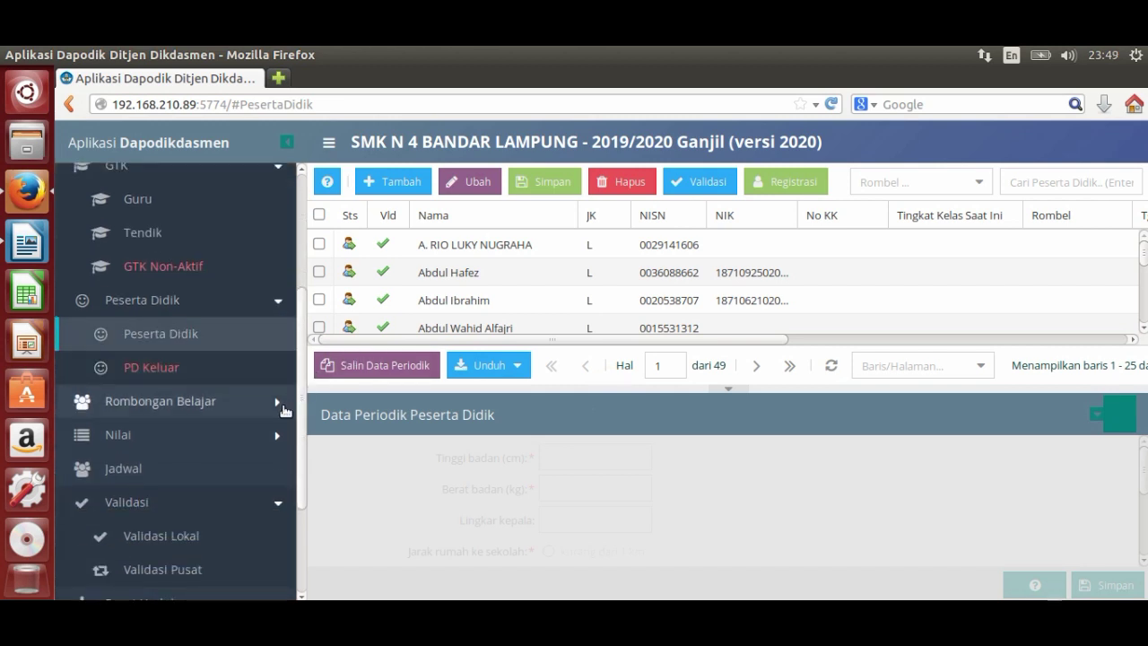
click(271, 408)
click(148, 439)
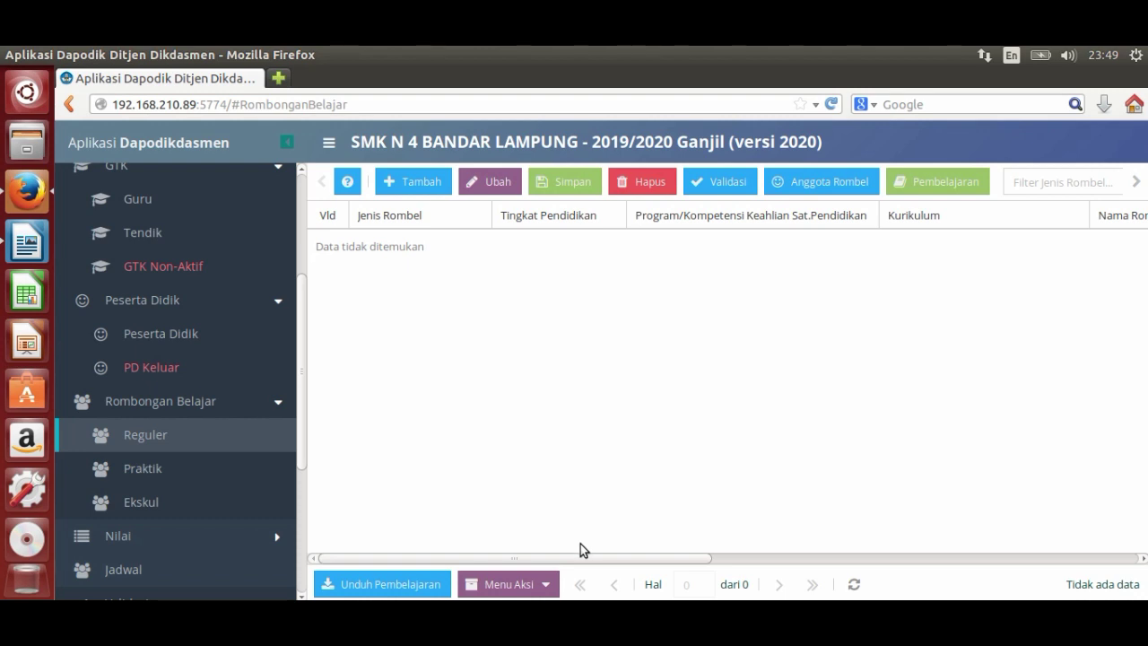
click(545, 584)
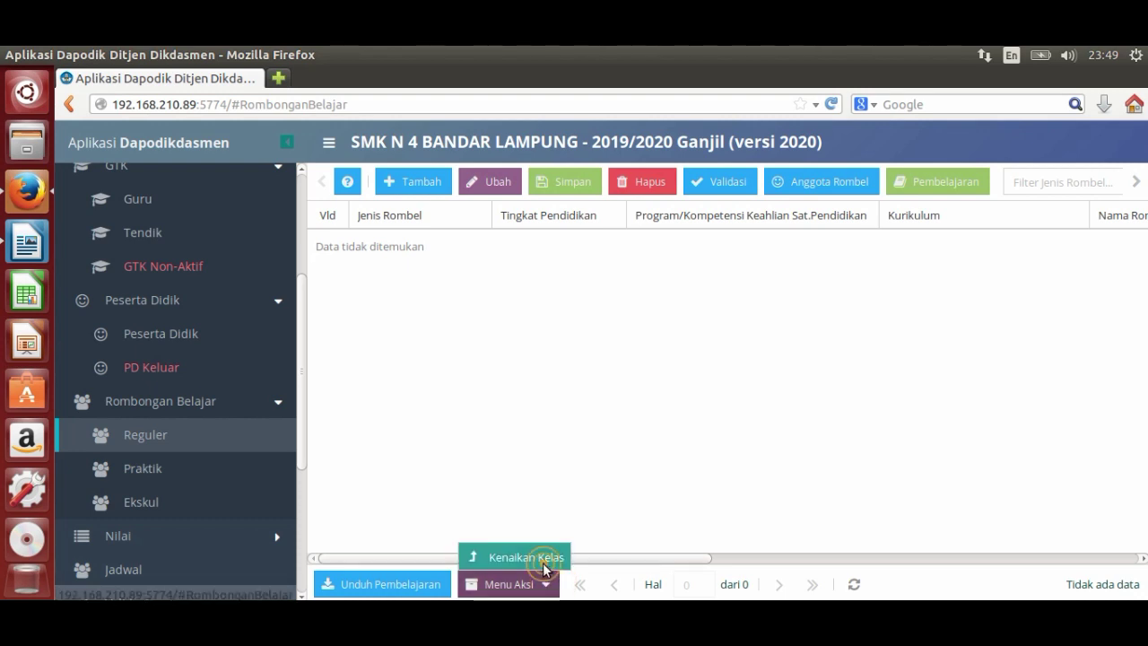
click(545, 567)
click(810, 363)
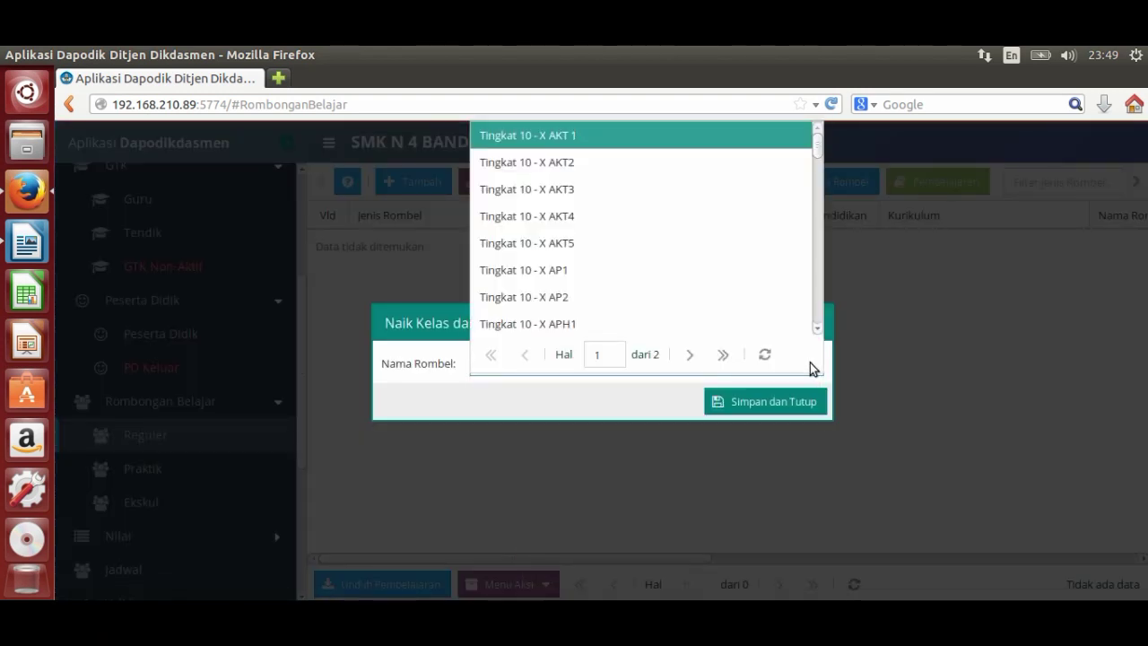
click(573, 135)
click(778, 401)
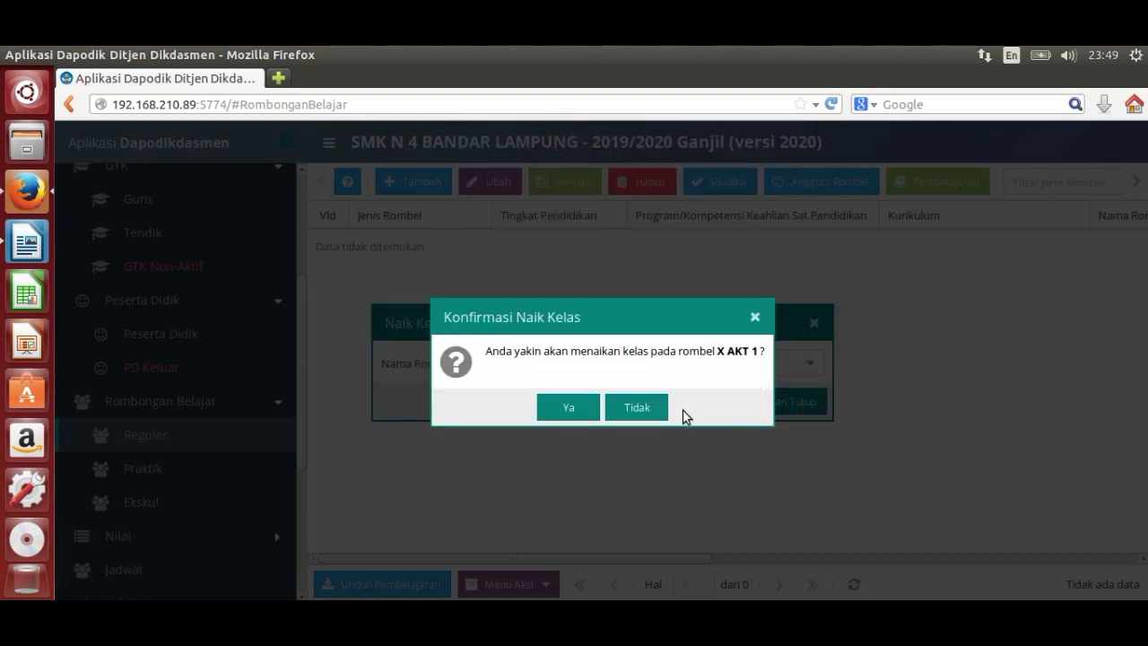
click(584, 408)
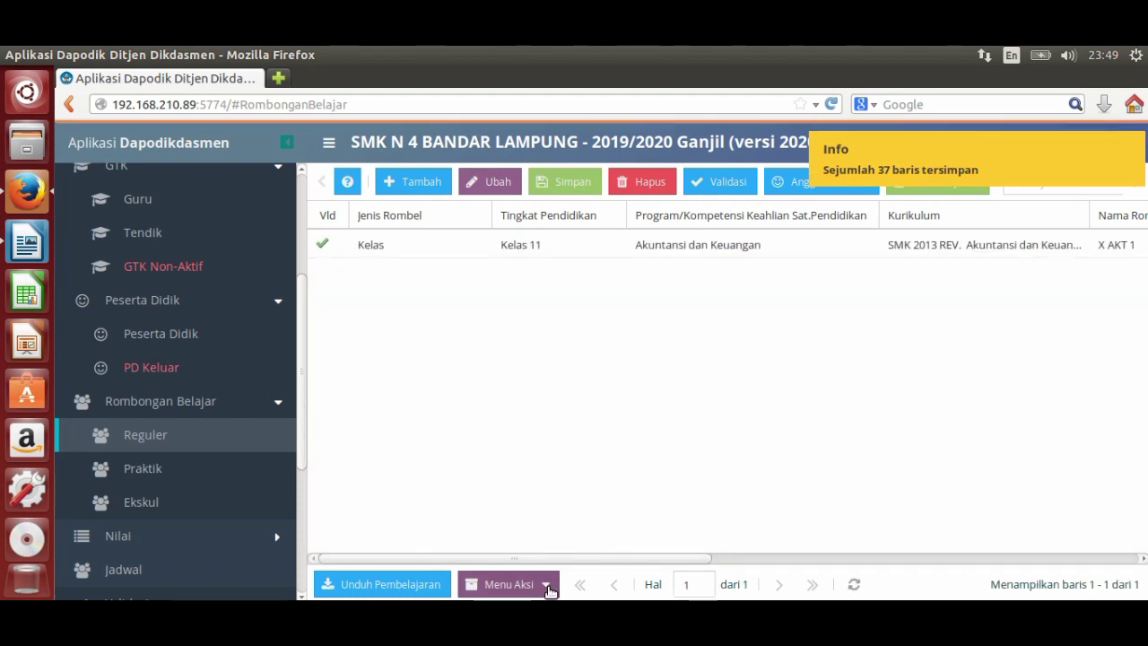
Step: Promote class group X AKT2 from semester 2 of 2018/2019 with Kenaikan Kelas and confirm
click(550, 588)
click(525, 554)
click(812, 370)
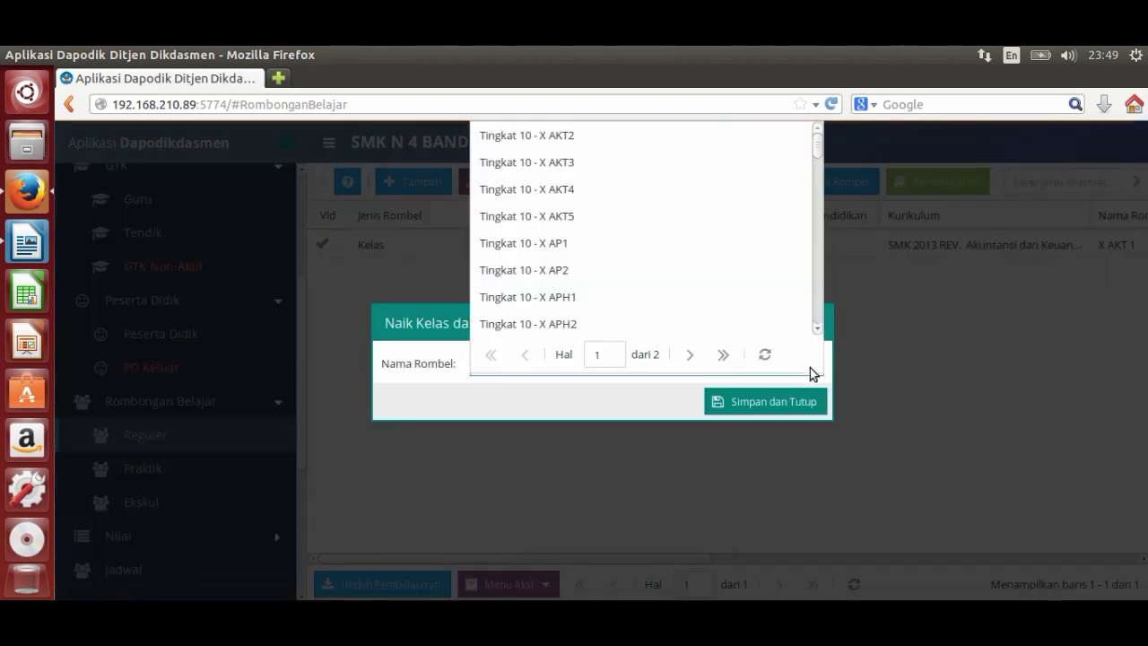
click(587, 136)
click(758, 398)
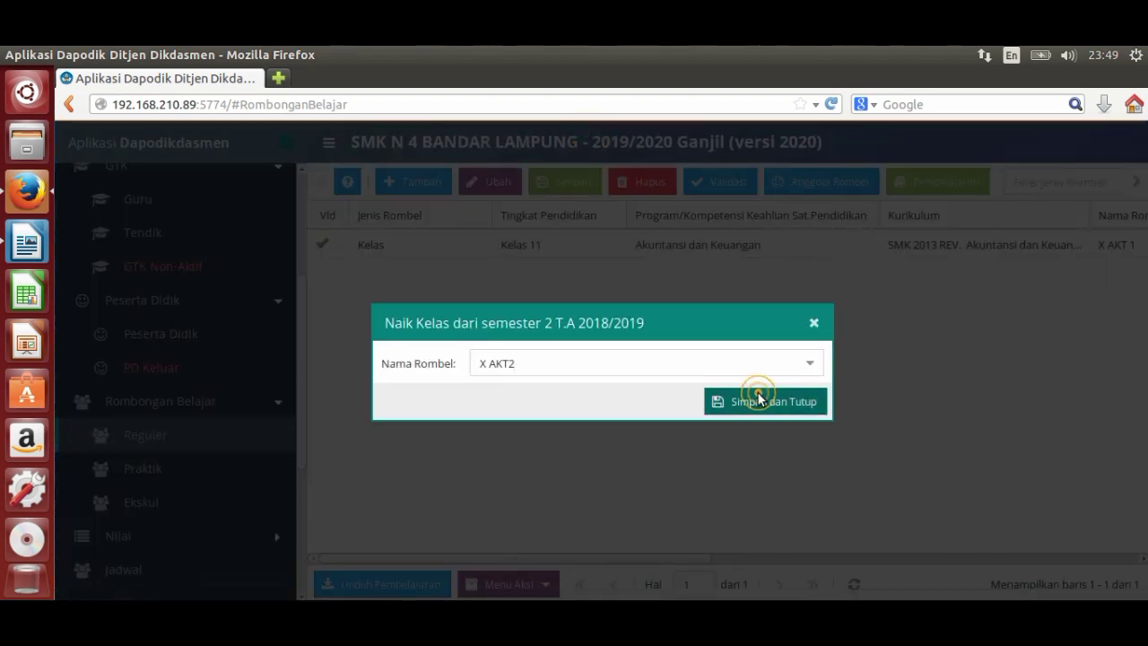
click(577, 403)
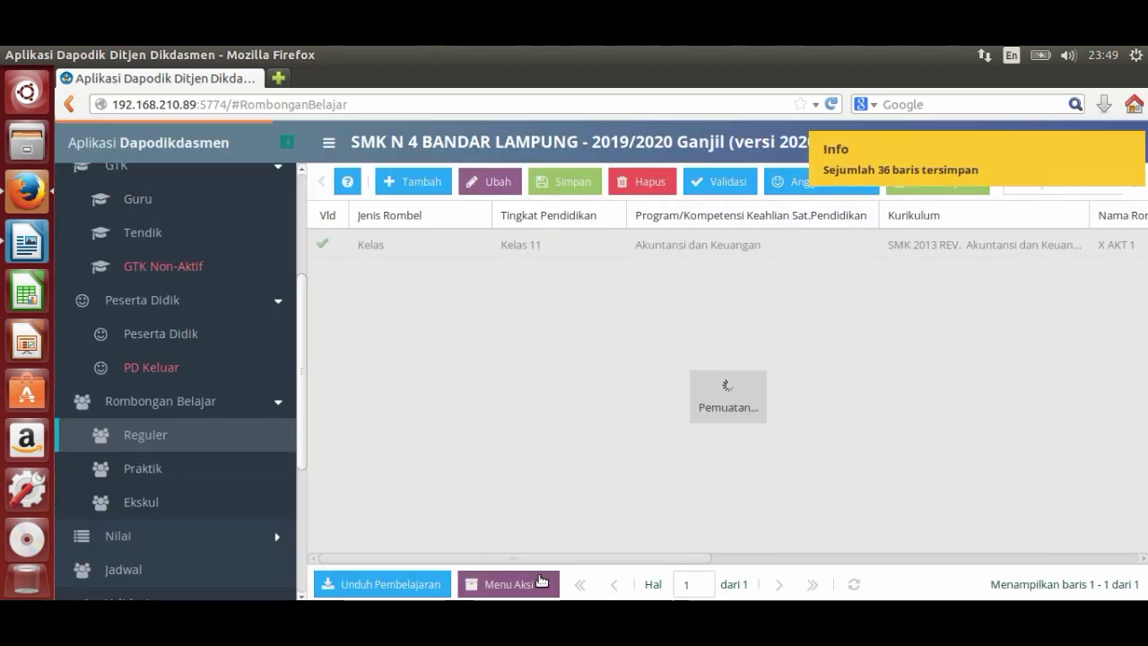
Step: Promote class group X AKT3 from semester 2 of 2018/2019 with Kenaikan Kelas and confirm
click(544, 584)
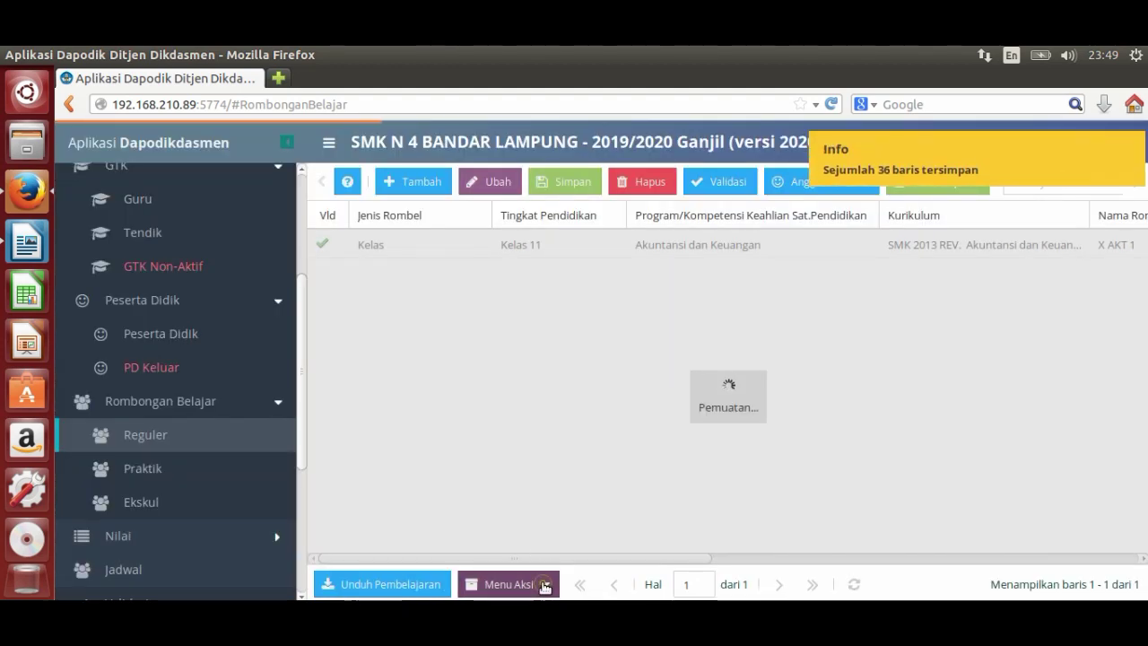
click(546, 554)
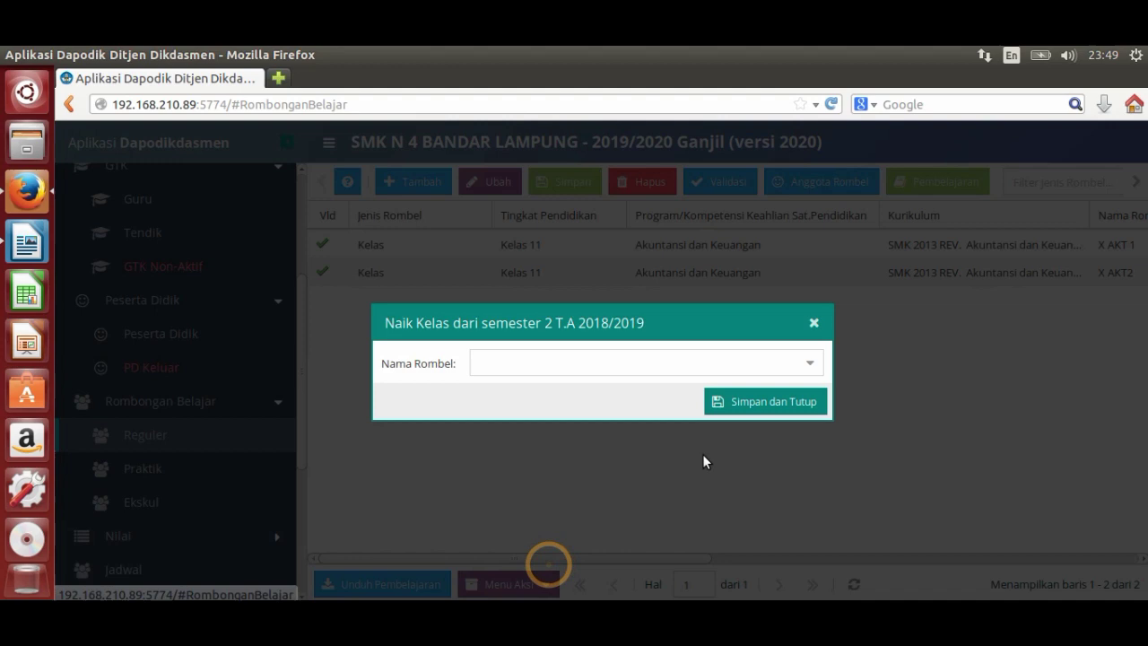
click(810, 364)
click(594, 141)
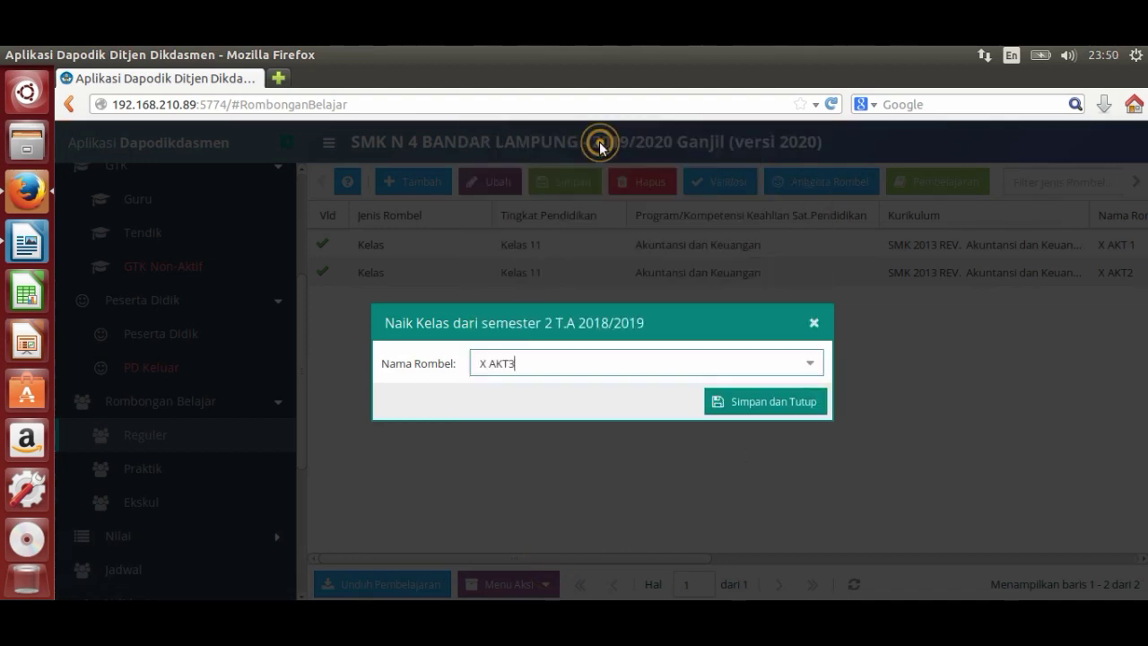
click(764, 400)
click(574, 408)
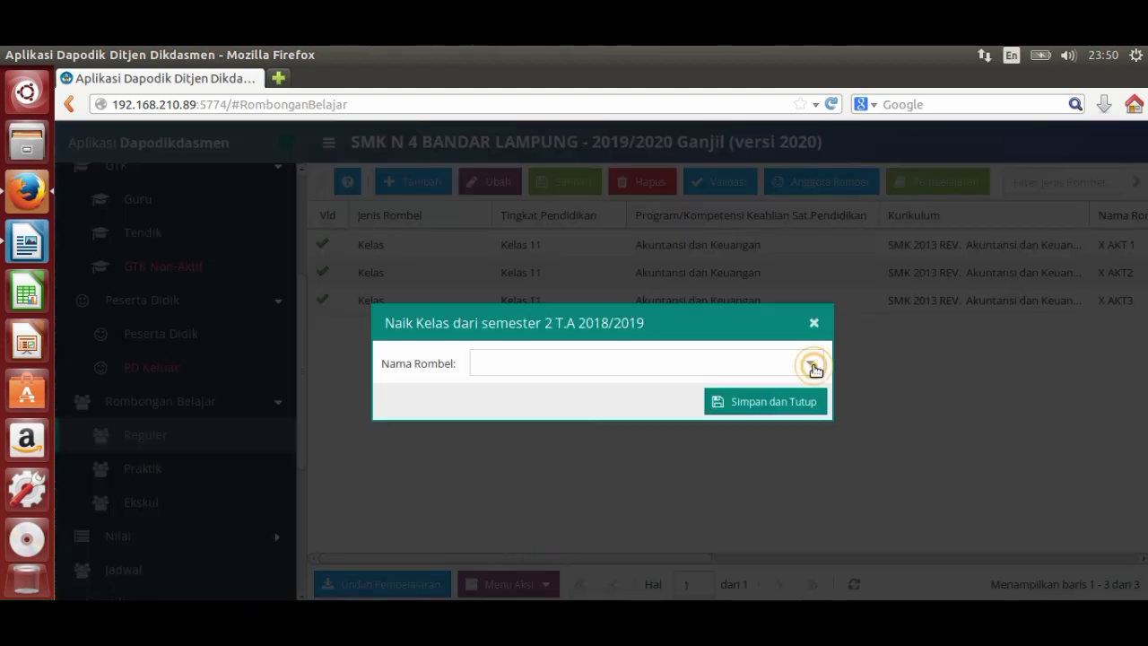
Step: Promote class group X AKT4 from semester 2 of 2018/2019 and confirm
click(814, 368)
click(592, 134)
click(763, 401)
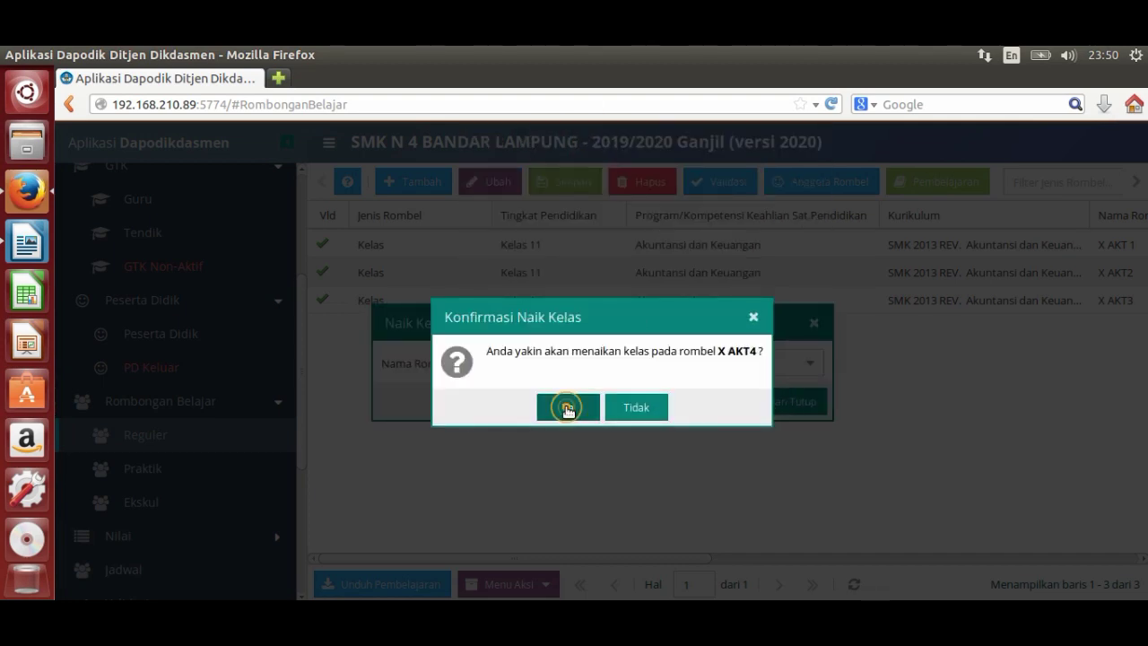
click(566, 405)
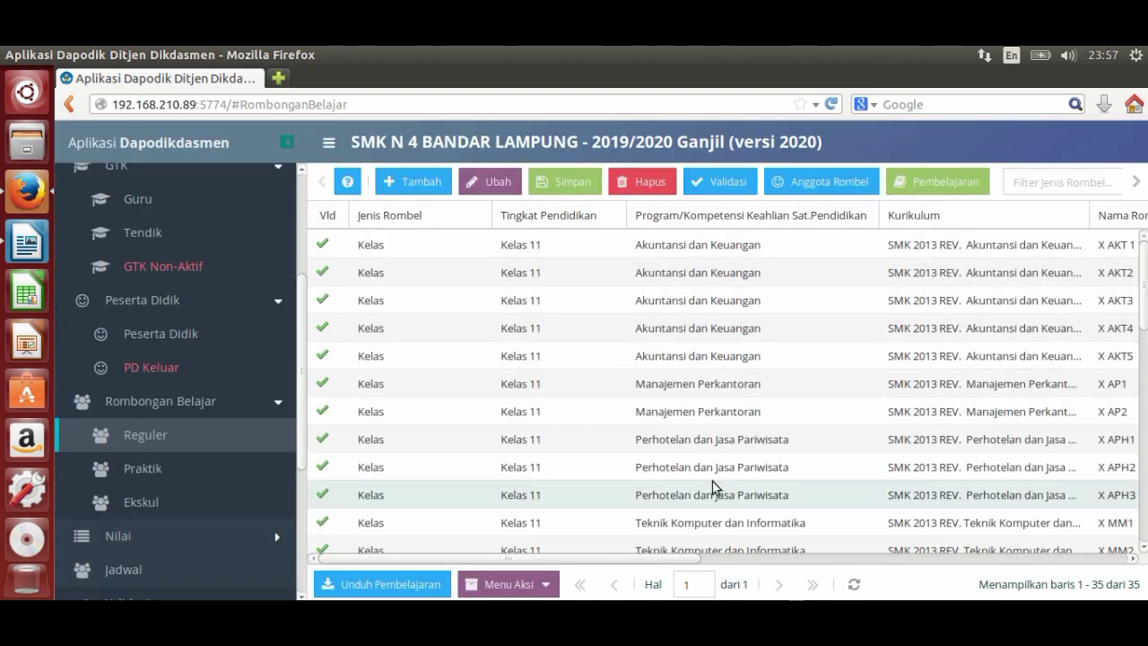
Step: Promote class group XI UPW2 from semester 2 of 2018/2019 with Kenaikan Kelas and confirm
click(499, 584)
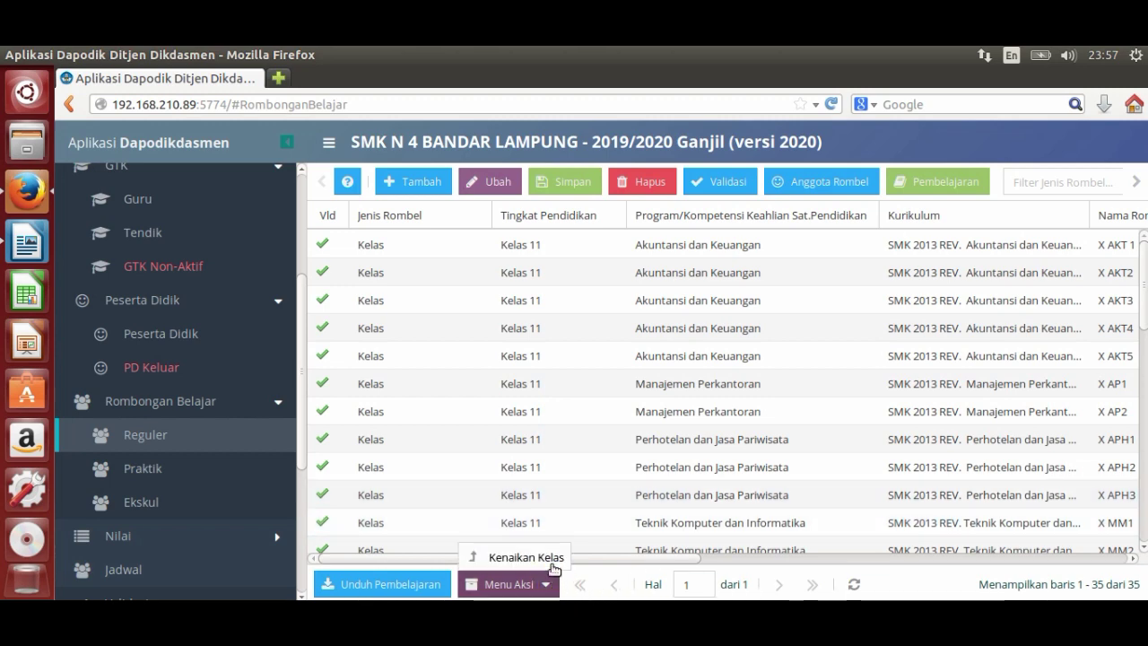
click(546, 560)
click(810, 370)
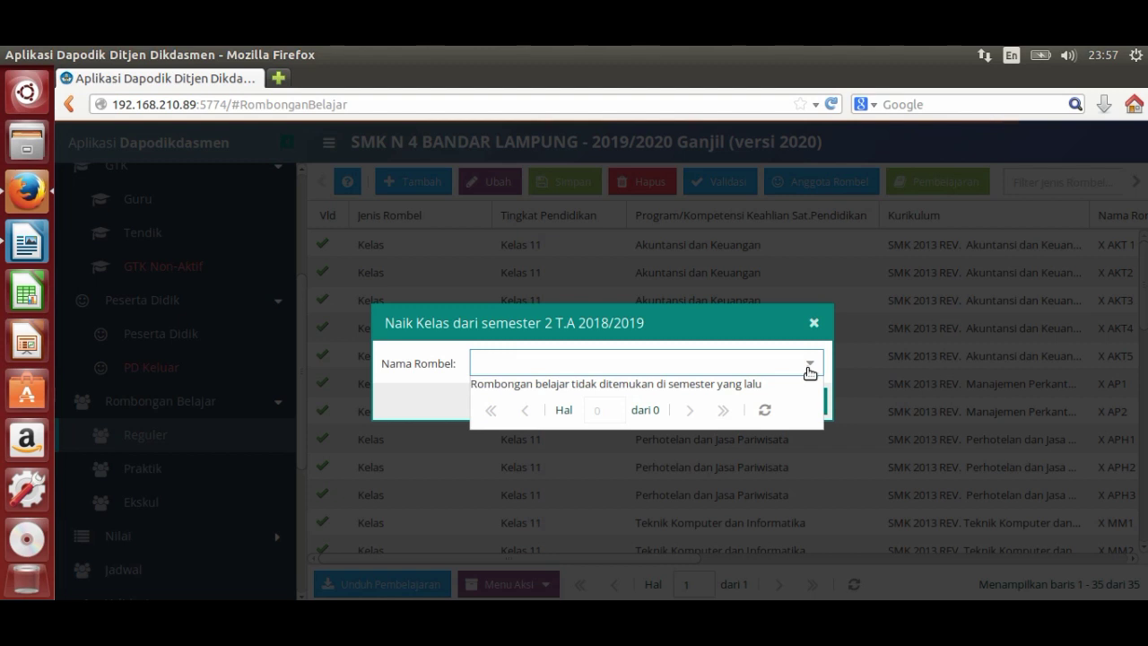
click(810, 371)
click(812, 372)
click(812, 370)
click(812, 370)
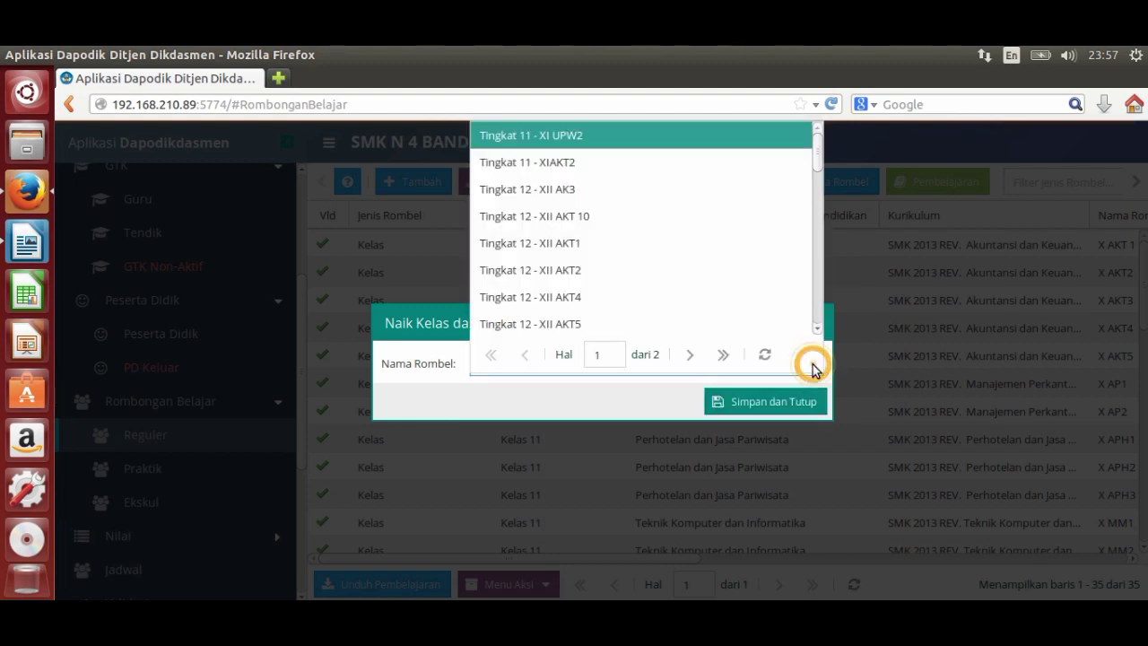
click(602, 136)
click(767, 393)
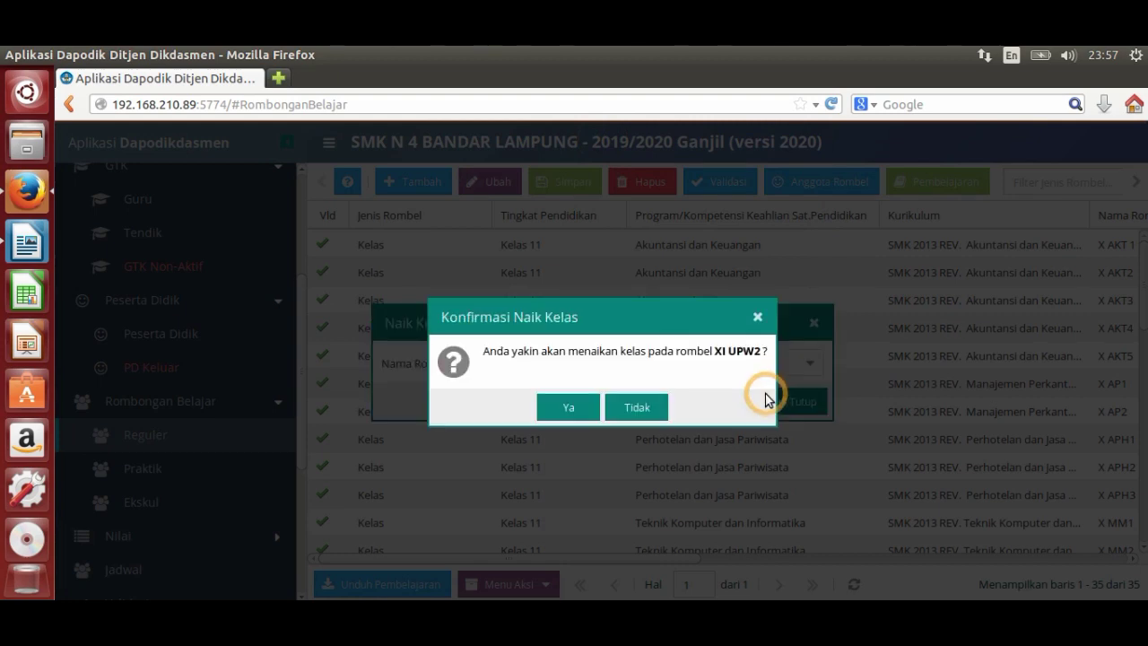
click(587, 411)
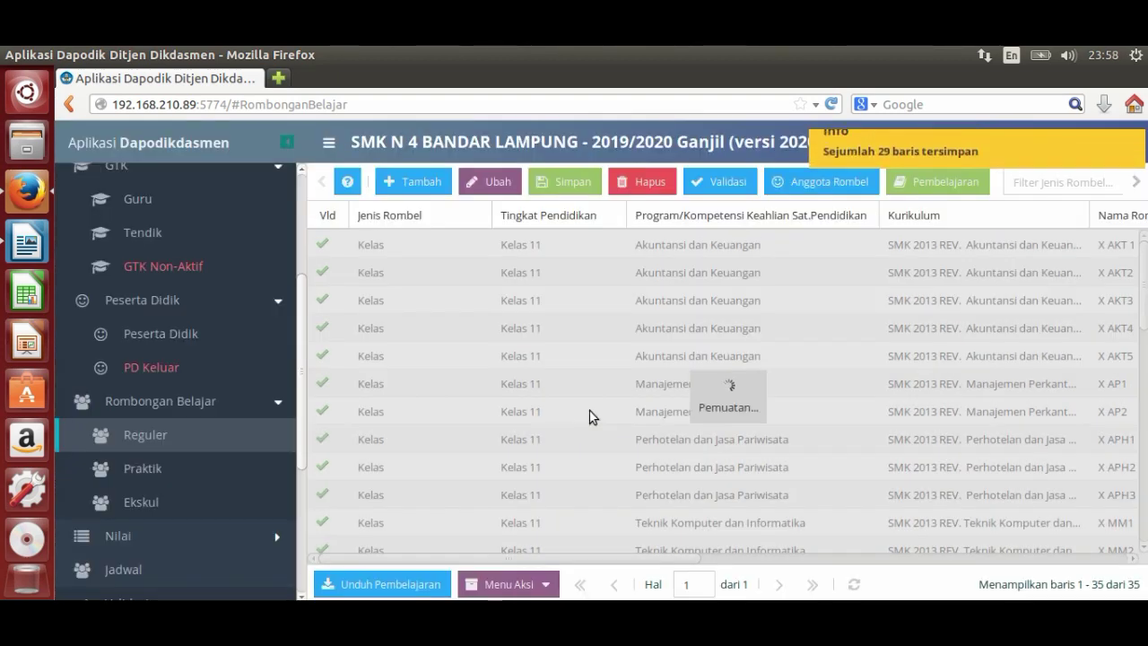
Step: Promote class group XIAKT2 from semester 2 of 2018/2019 with Kenaikan Kelas and confirm
click(551, 585)
click(527, 558)
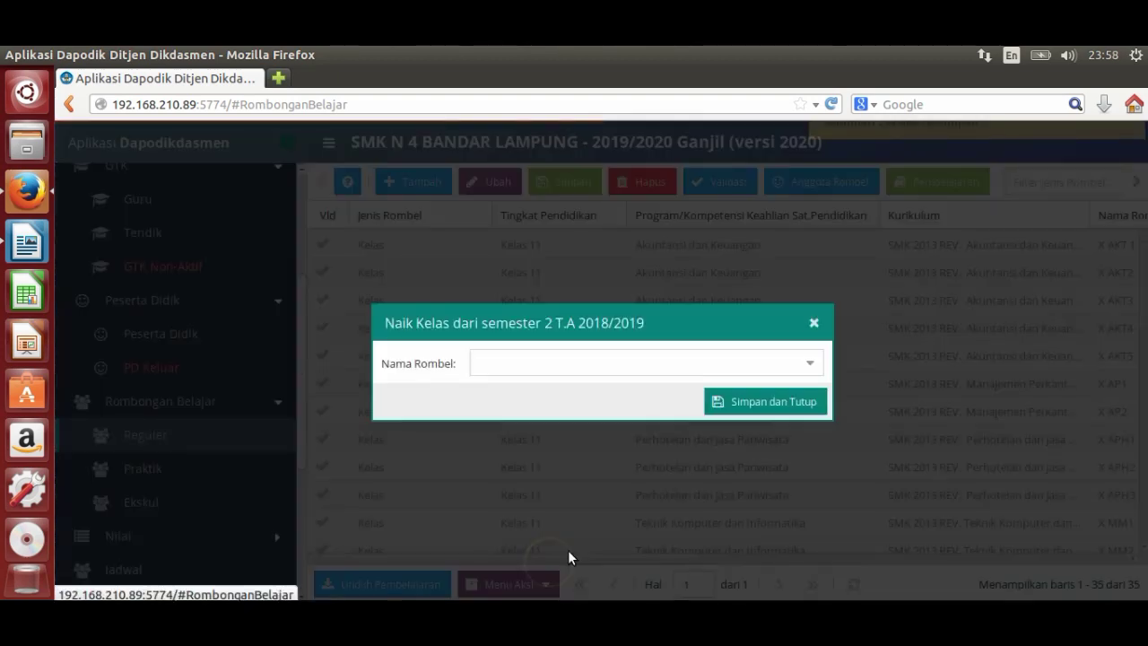
text(XIAKT2)
click(777, 403)
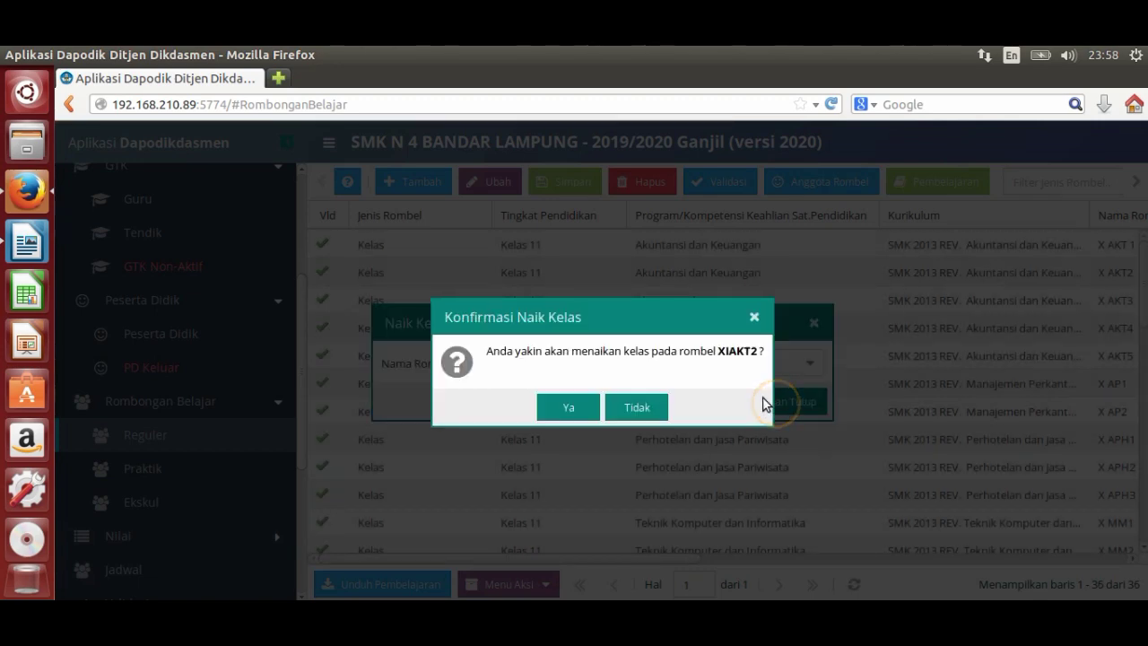
click(574, 406)
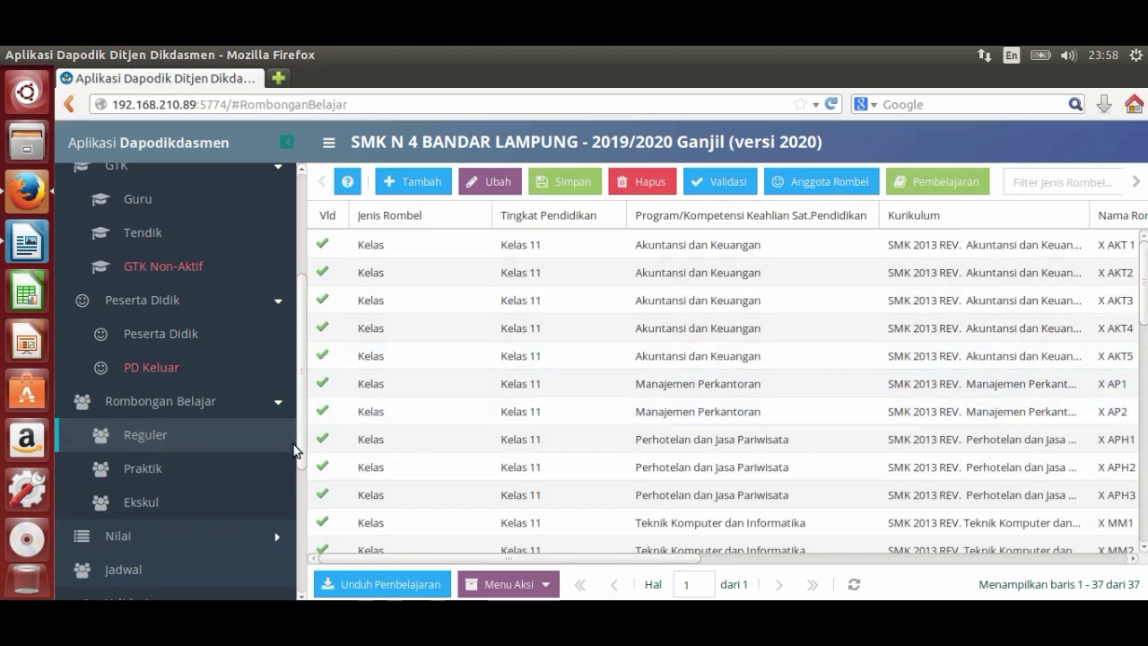
Step: Open Validasi Lokal, show the Peserta Didik findings and refresh the validation results
scroll(262, 502, down, 3)
scroll(212, 501, down, 1)
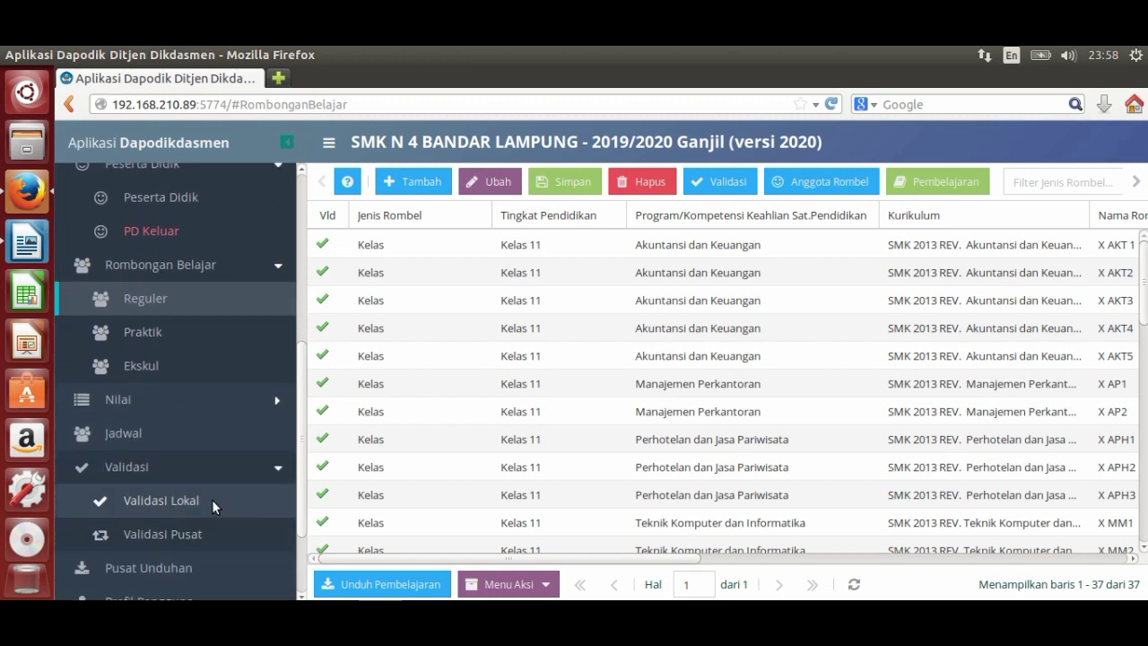
click(213, 501)
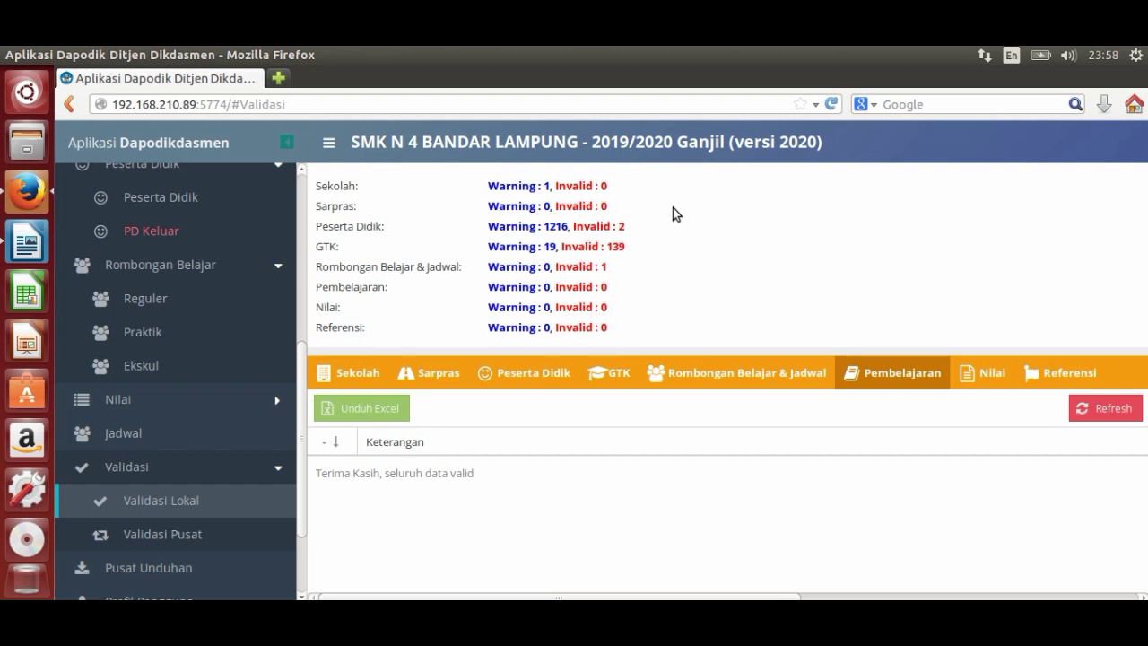
click(543, 381)
click(1099, 410)
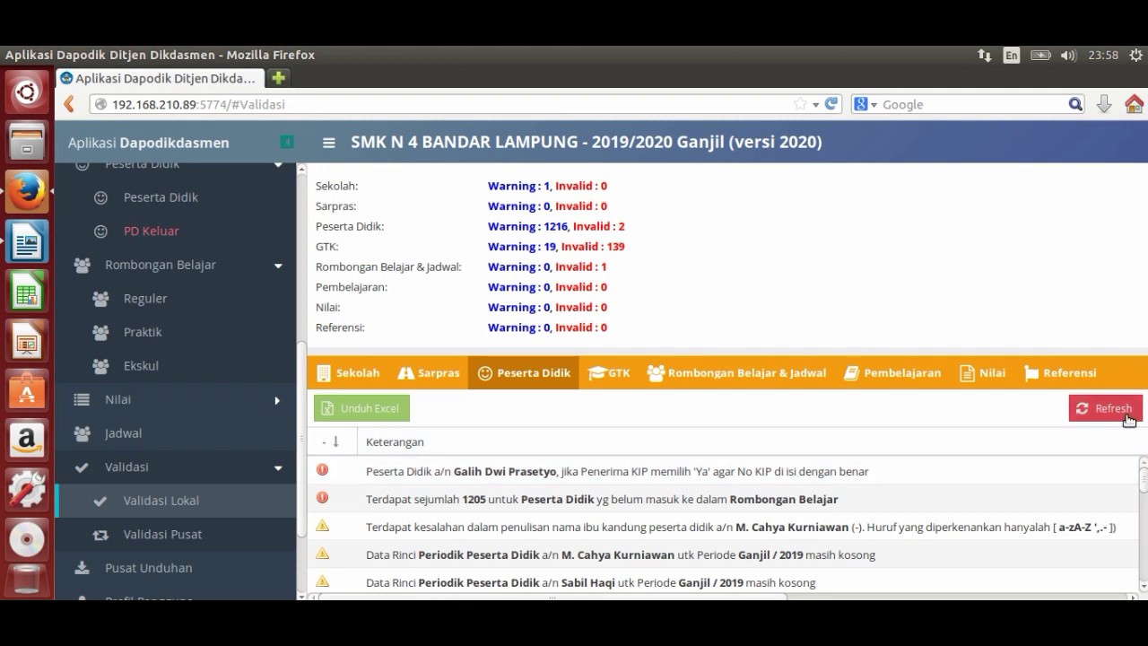
click(1124, 419)
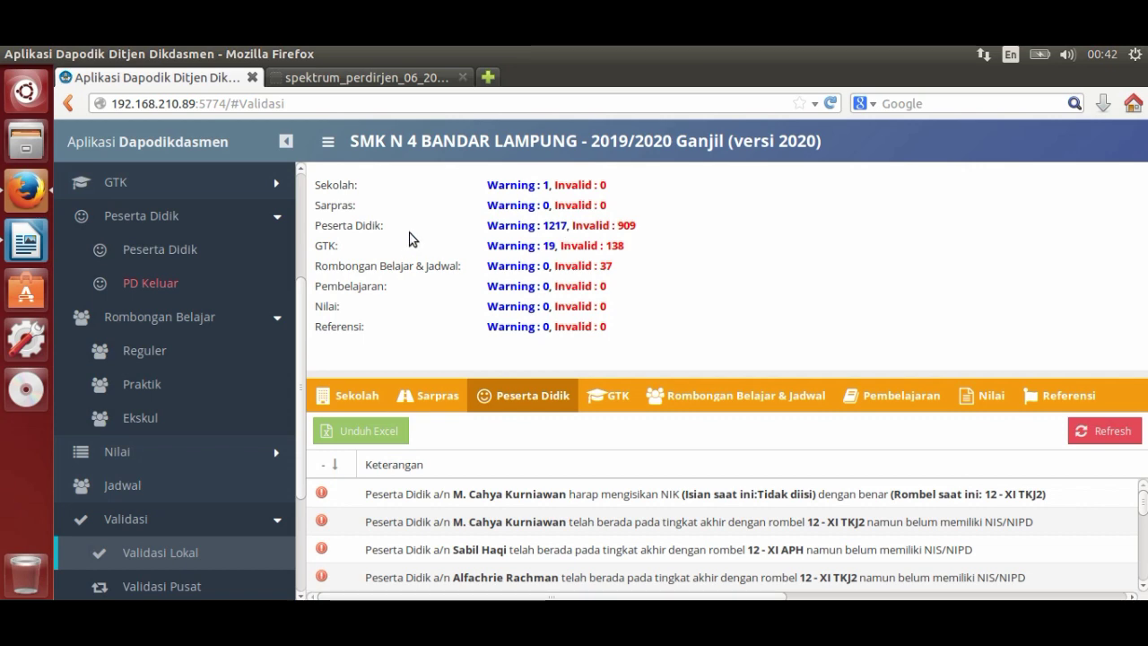
Step: Examine the invalid Peserta Didik entries in the local validation results for missing NIK and NIS/NIPD data
scroll(655, 512, down, 2)
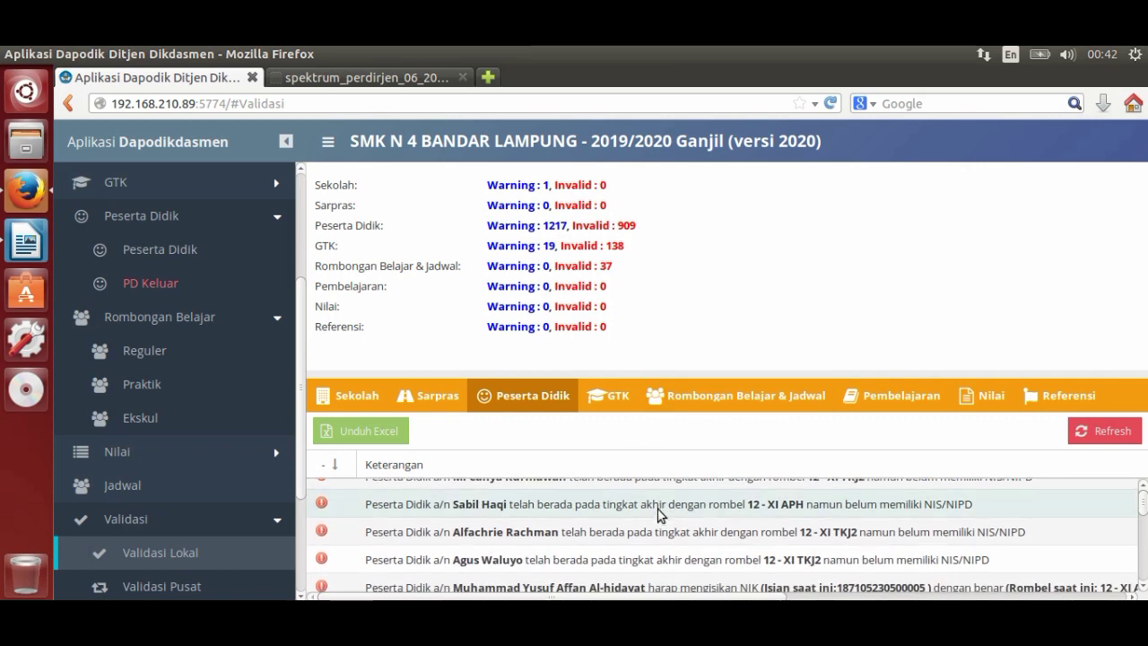
scroll(659, 514, down, 5)
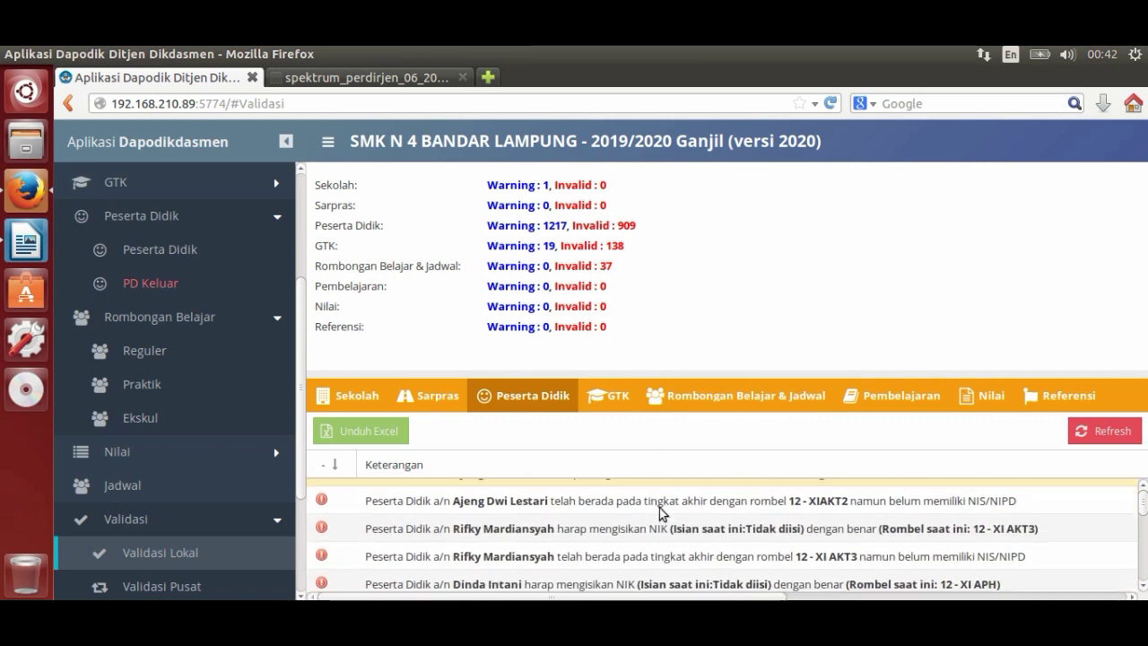
scroll(660, 512, down, 3)
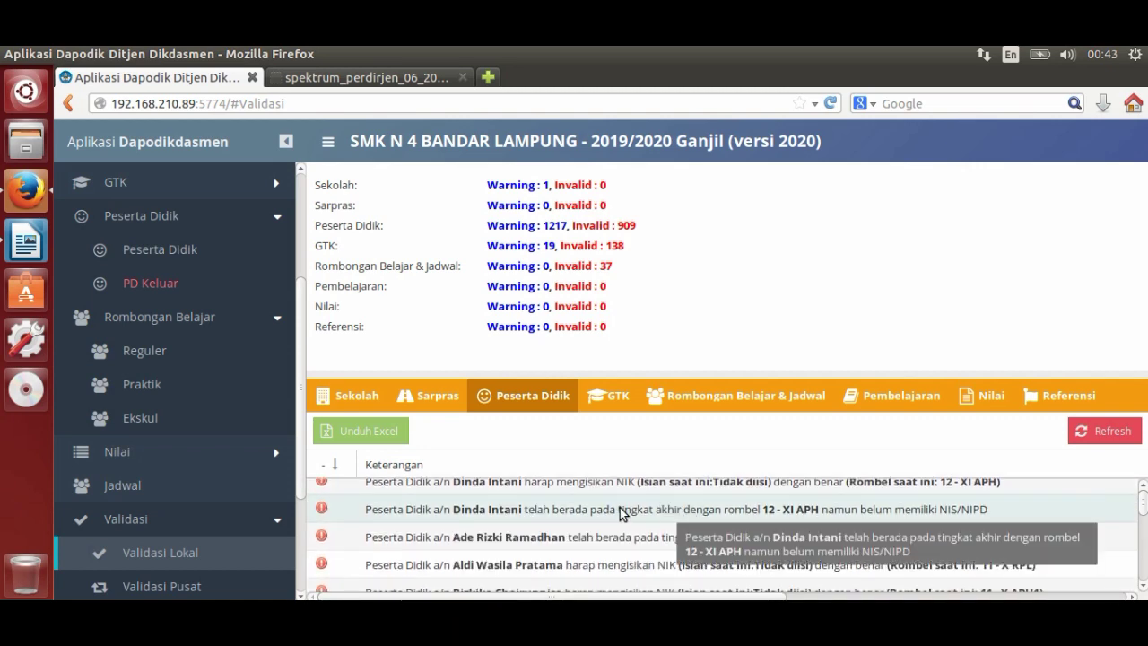
scroll(621, 513, up, 2)
scroll(624, 515, down, 5)
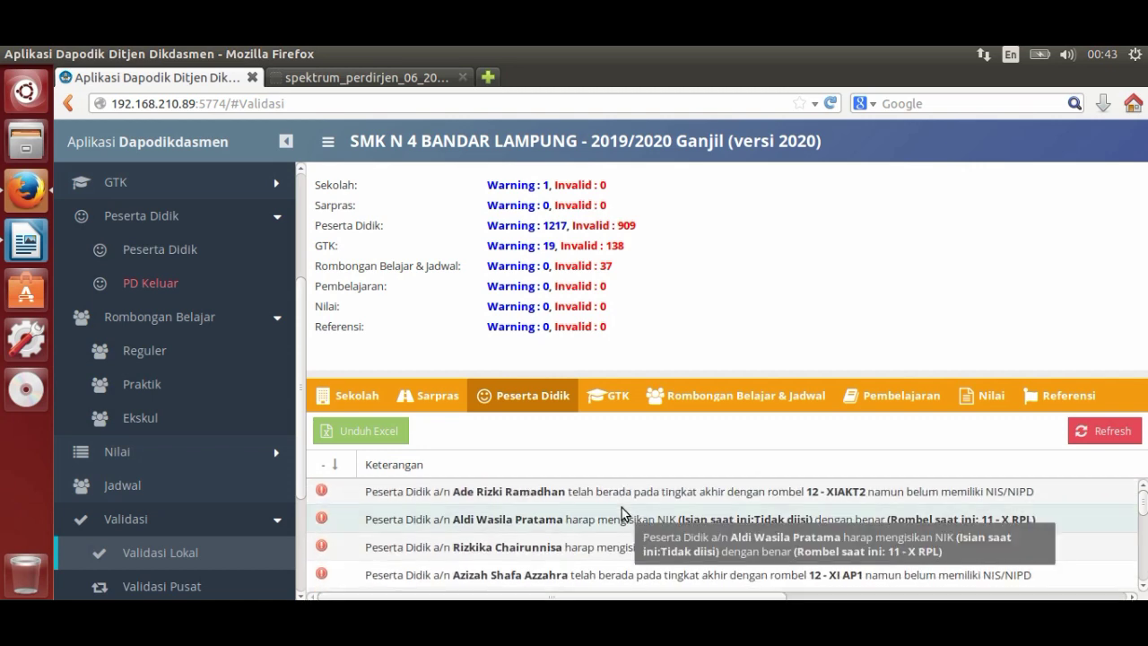
scroll(646, 525, down, 3)
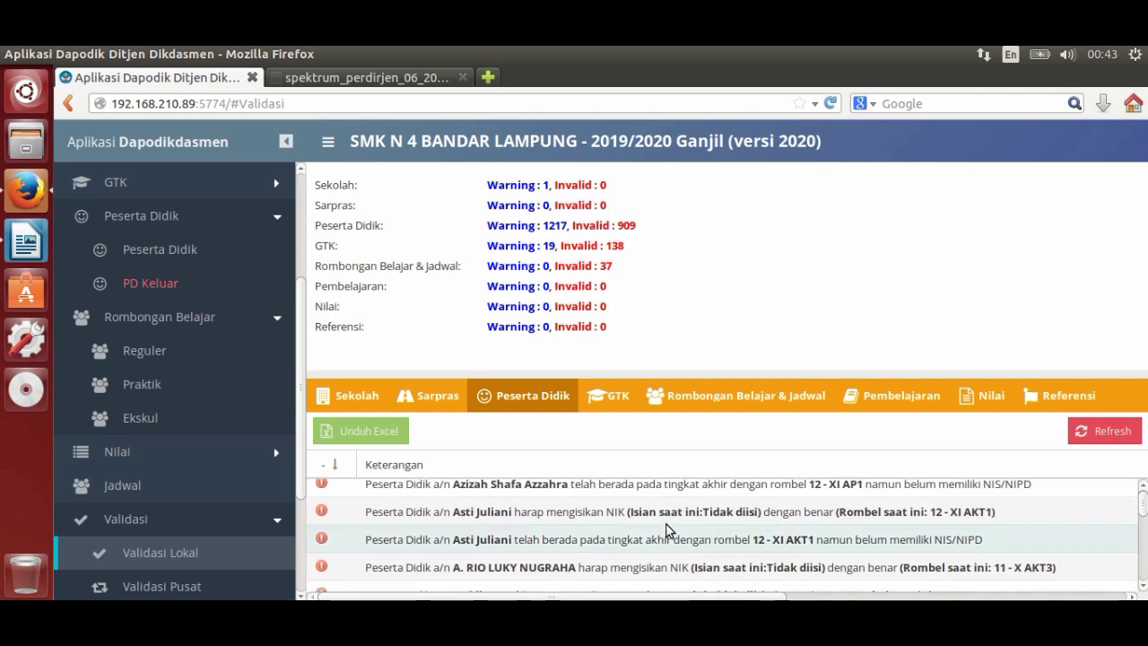
scroll(667, 530, down, 4)
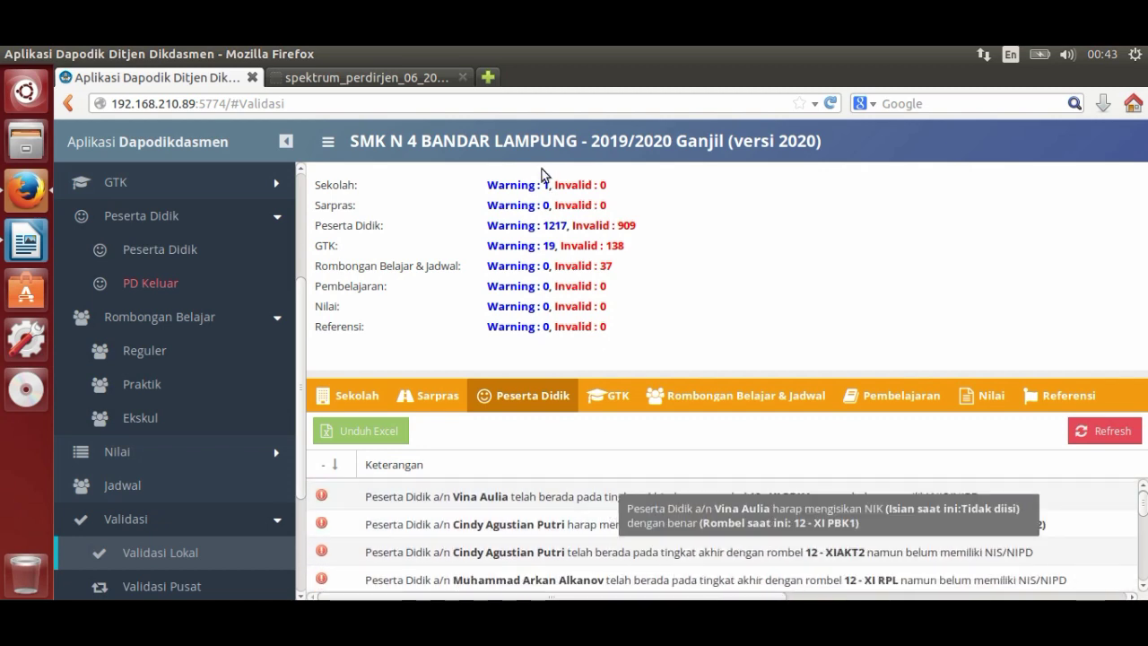
Step: Open the article "Persiapan Dokumen dan Data untuk Aplikasi Dapodikdasmen Versi 2020" in a new browser tab
click(488, 78)
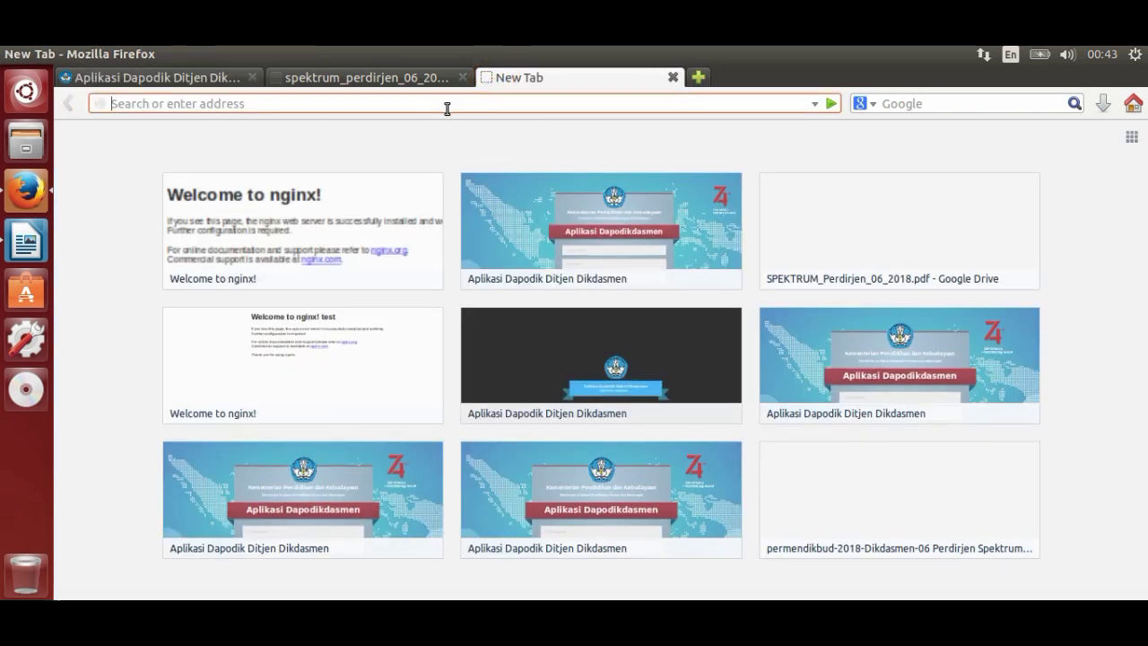
text(persia)
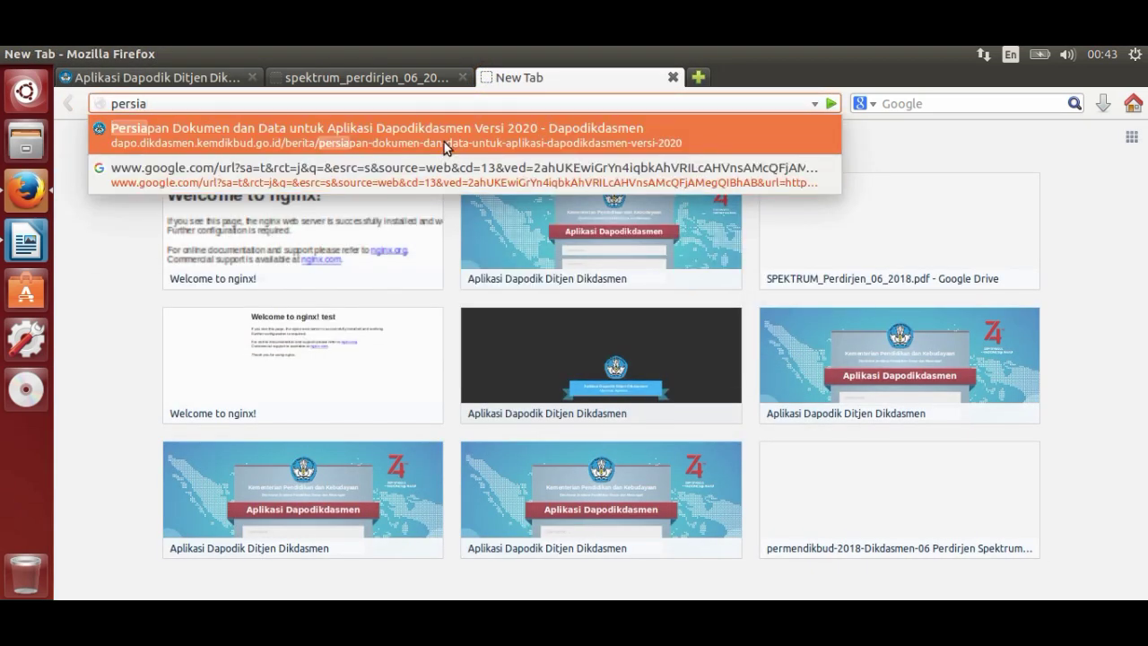
click(444, 142)
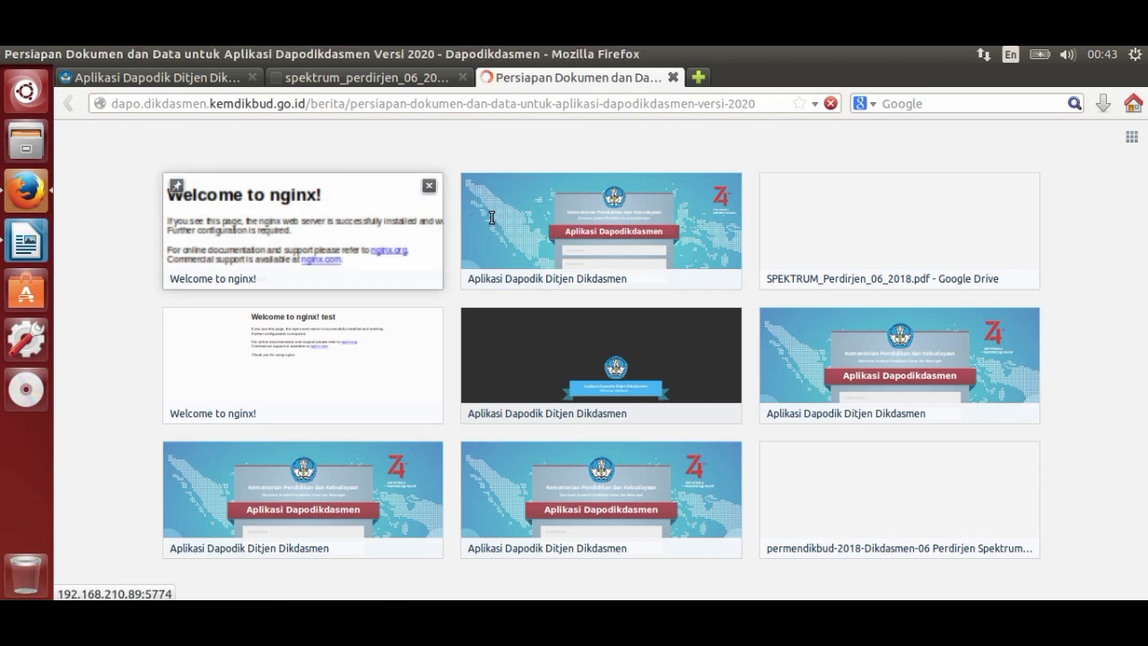
scroll(494, 224, down, 5)
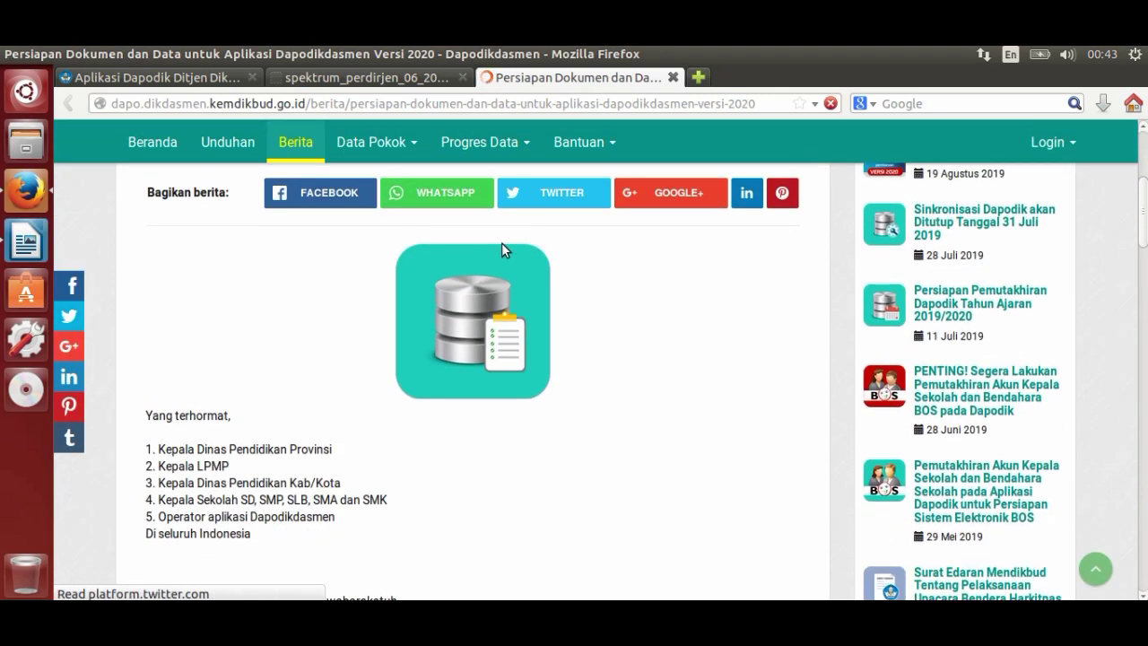
scroll(504, 250, up, 2)
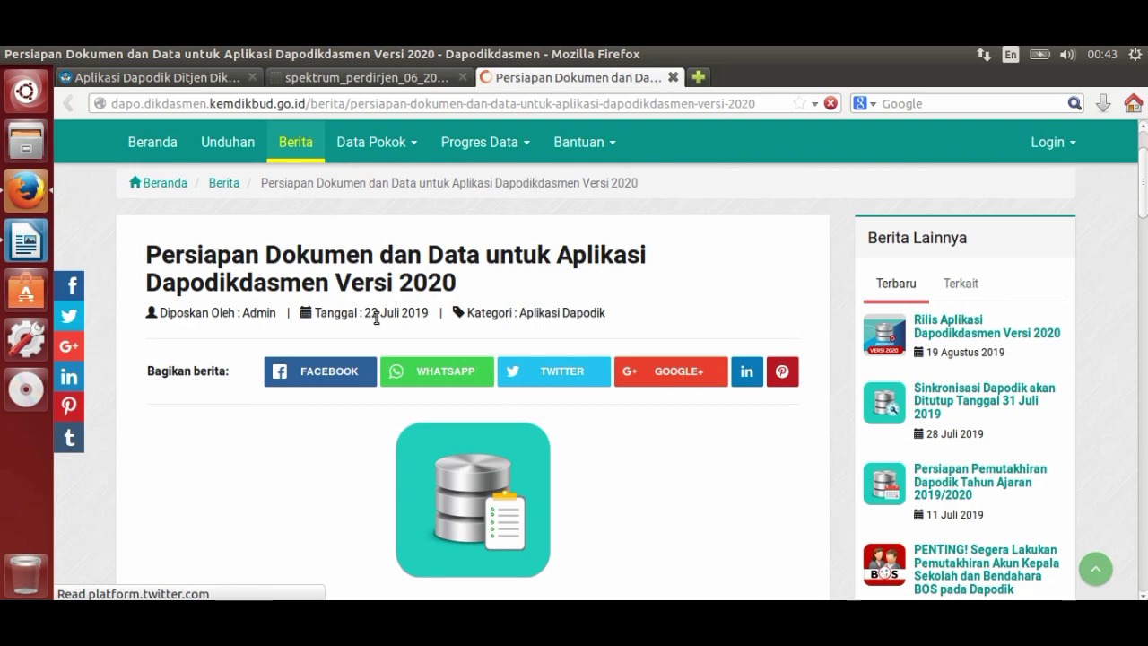
Step: Read the article's Sarana Prasarana and Peserta Didik sections, including the point on Nomor Kartu Keluarga (KK)
scroll(414, 316, down, 12)
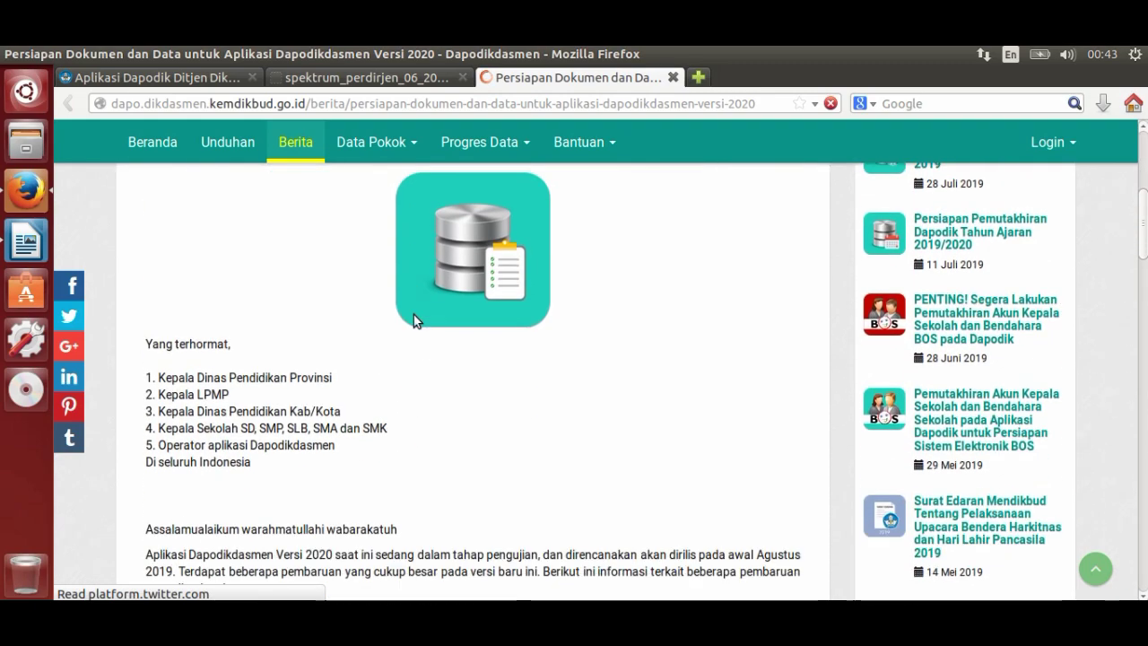
scroll(414, 315, down, 7)
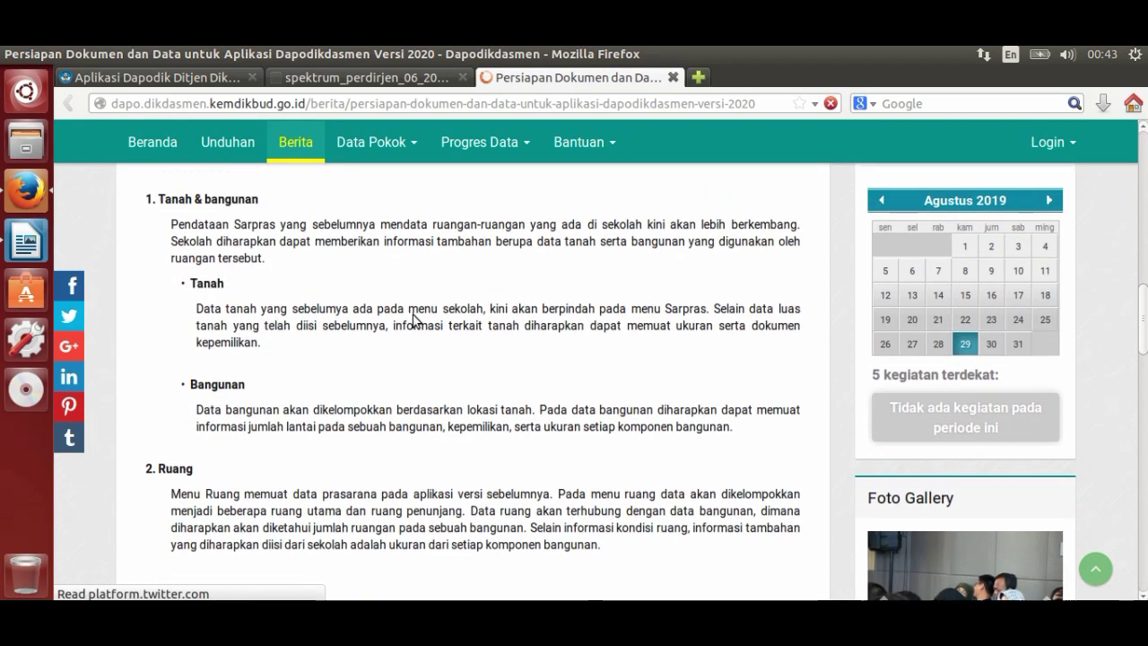
scroll(269, 296, up, 4)
scroll(286, 244, down, 1)
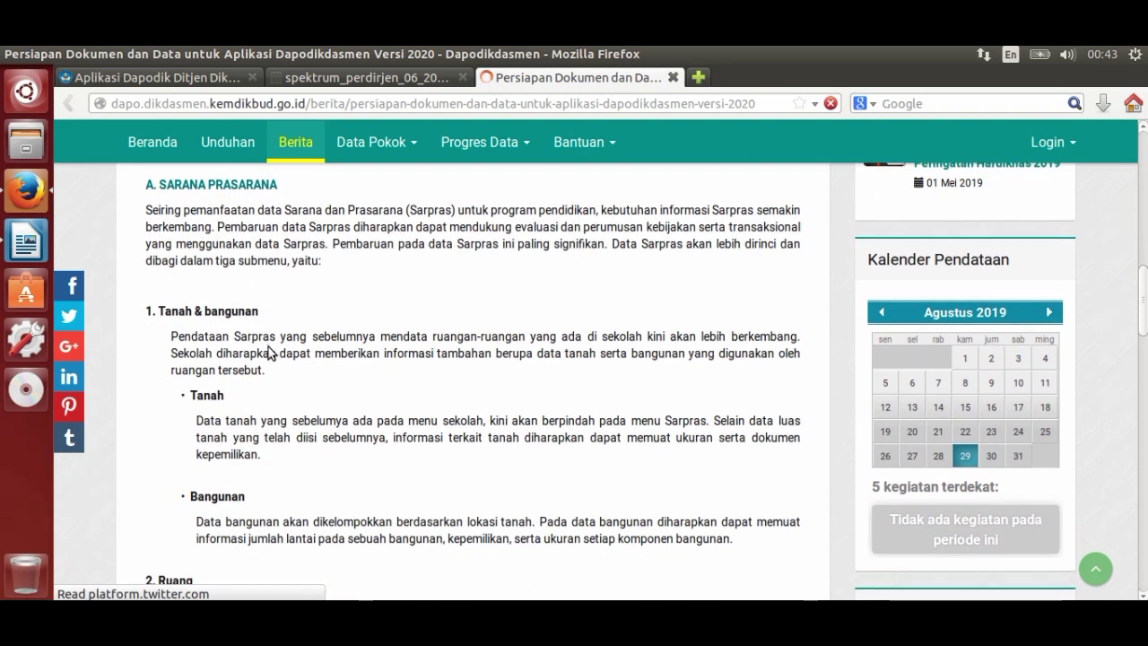
scroll(276, 345, down, 10)
scroll(276, 332, up, 2)
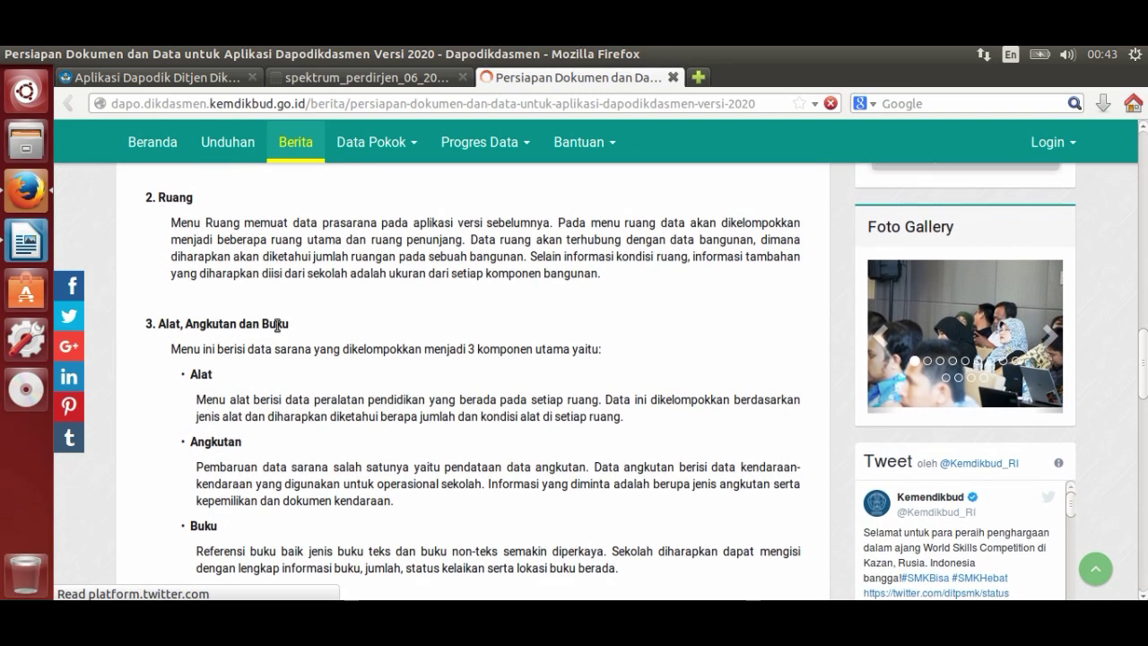
scroll(255, 329, down, 2)
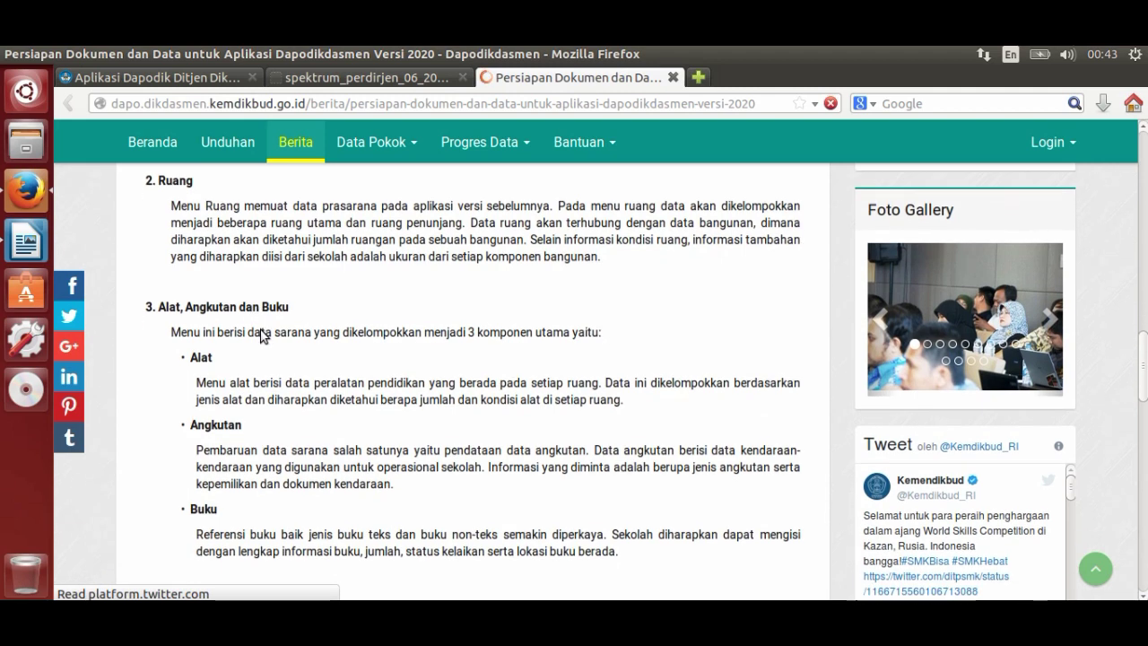
scroll(508, 286, down, 4)
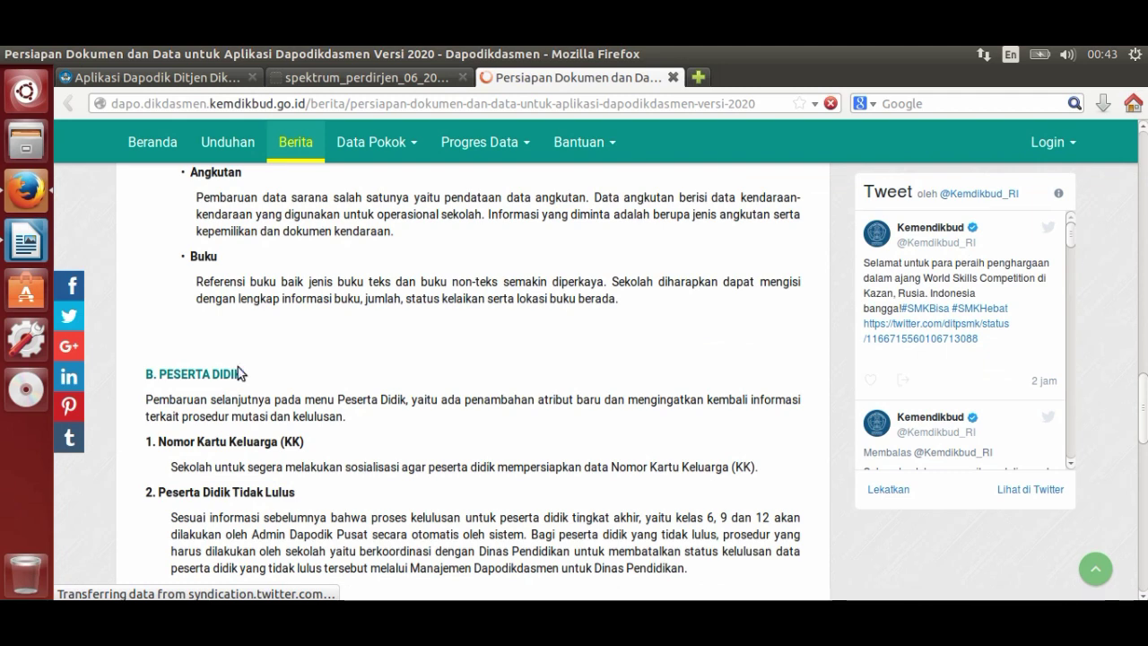
scroll(238, 366, down, 1)
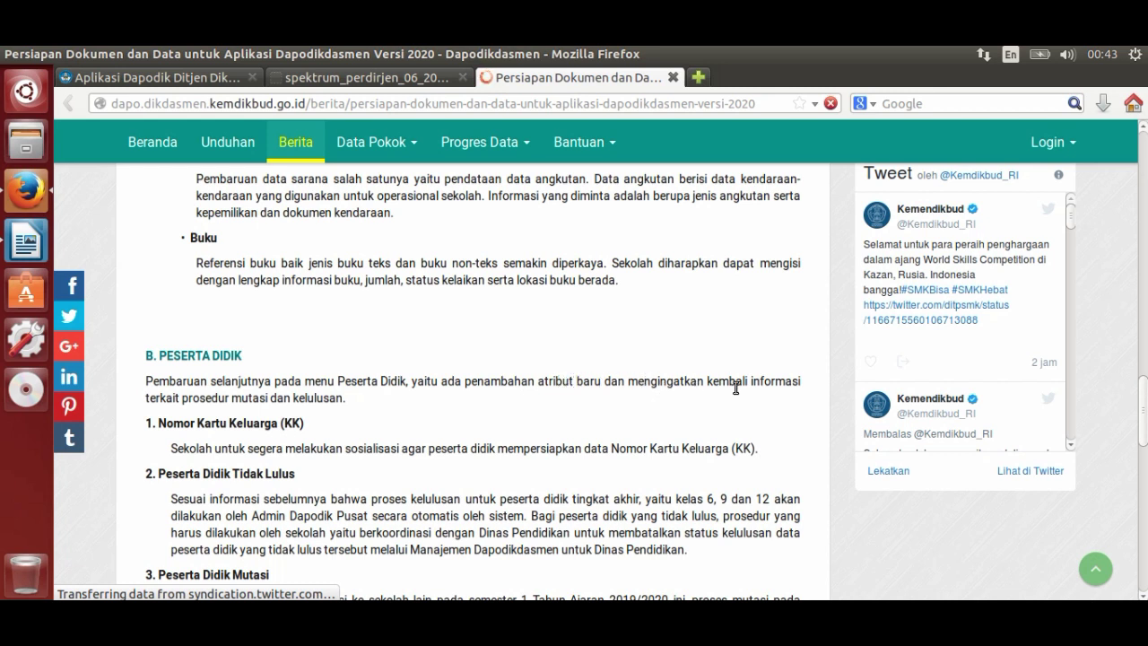
scroll(359, 398, down, 3)
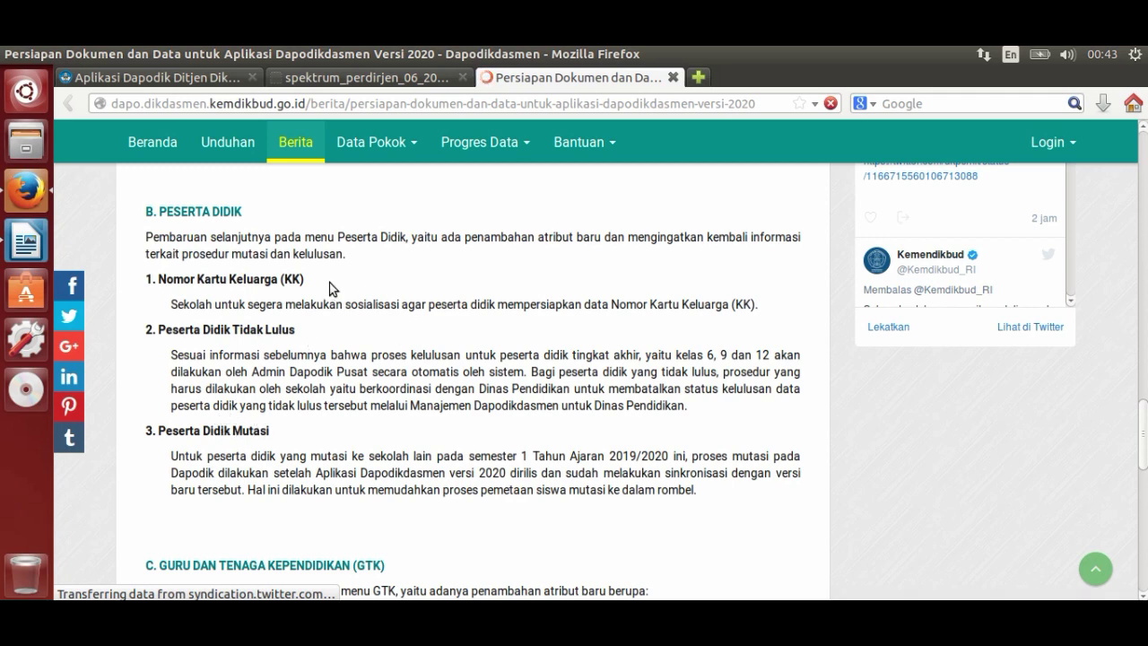
drag(332, 287, 244, 305)
Step: Return to the Dapodik local validation page and review the GTK and the Rombongan Belajar & Jadwal findings
click(186, 79)
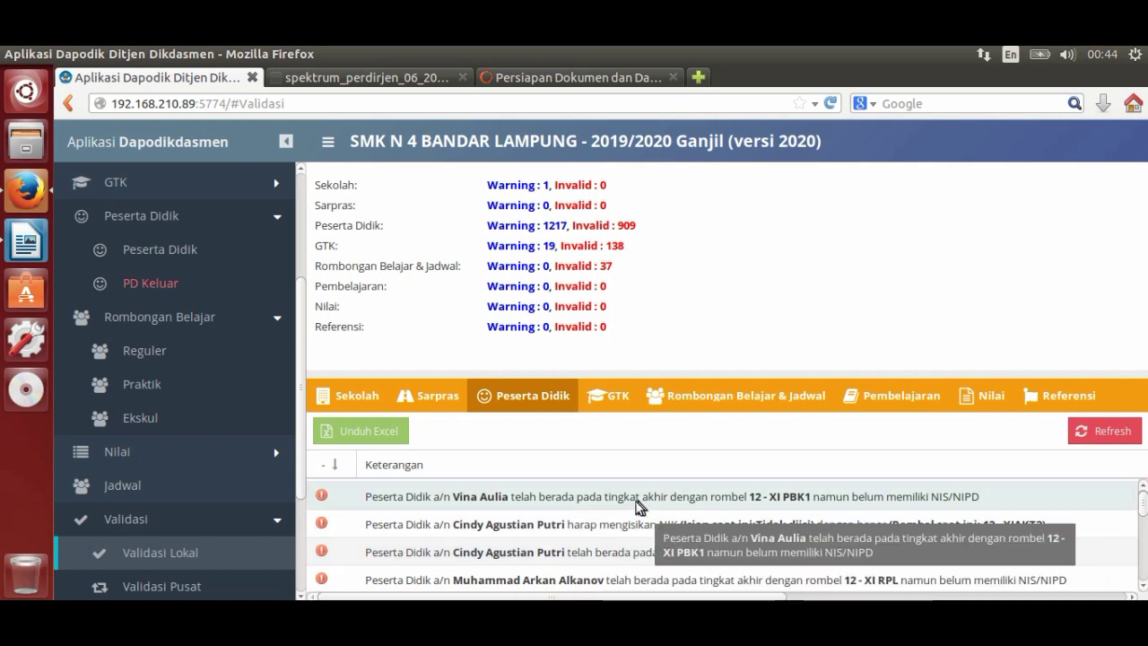
click(614, 409)
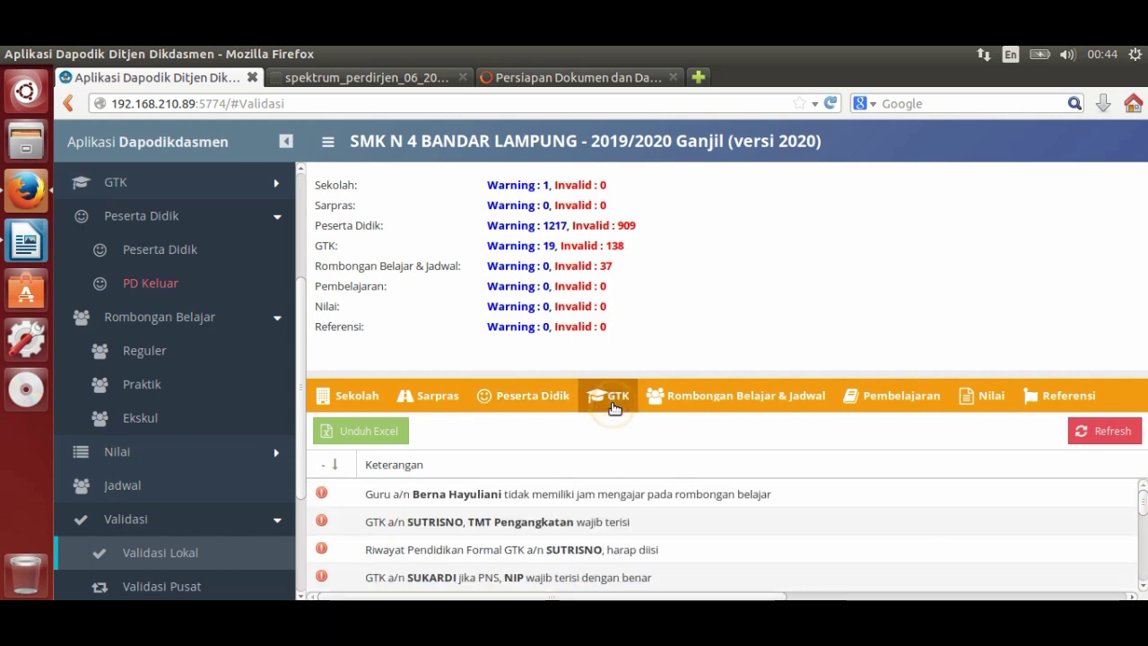
scroll(610, 527, down, 2)
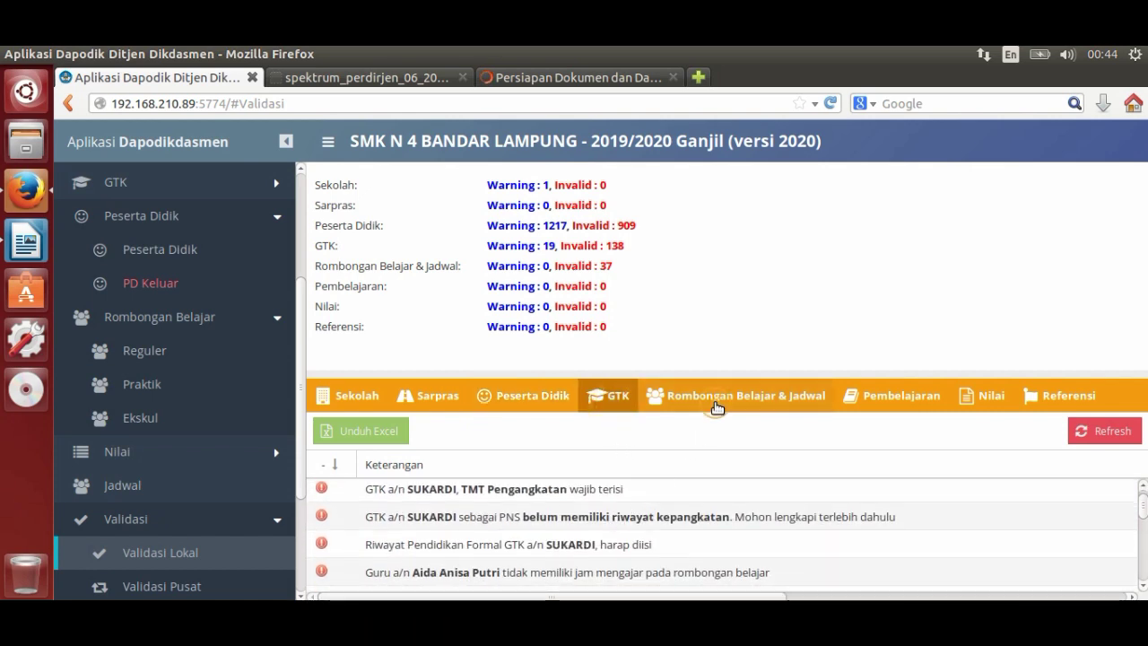
click(715, 405)
scroll(713, 511, down, 2)
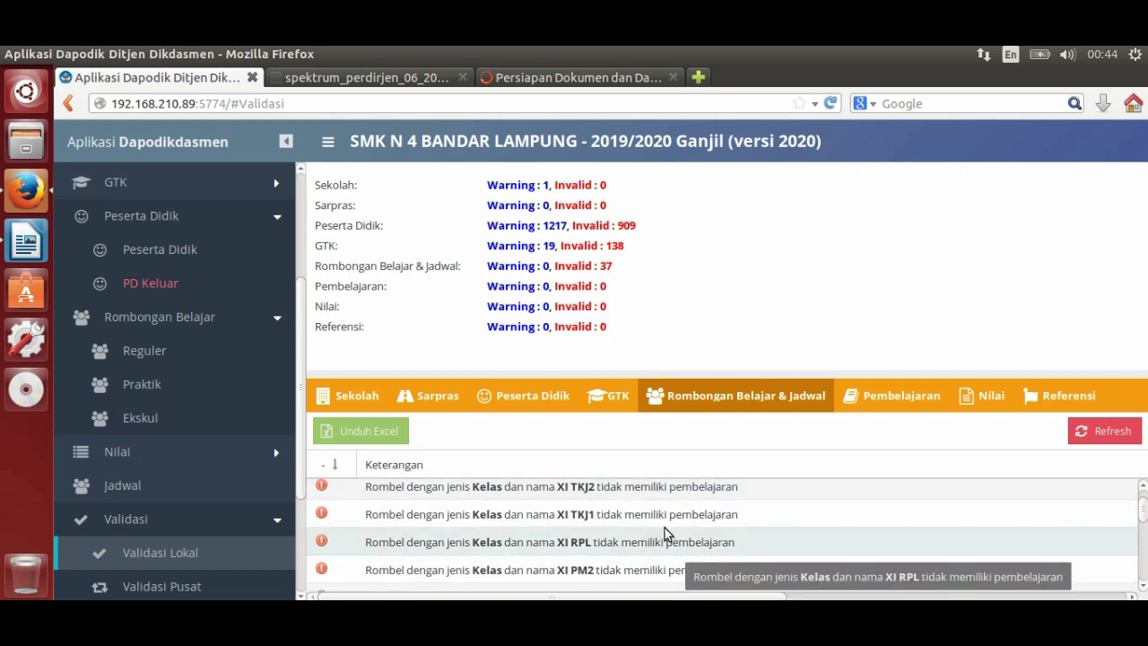
Step: Switch to the LibreOffice Writer notes and add "1. data peserta didik/nik" below the SCHEMA 2 list, leaving a gap
click(26, 241)
scroll(538, 377, down, 5)
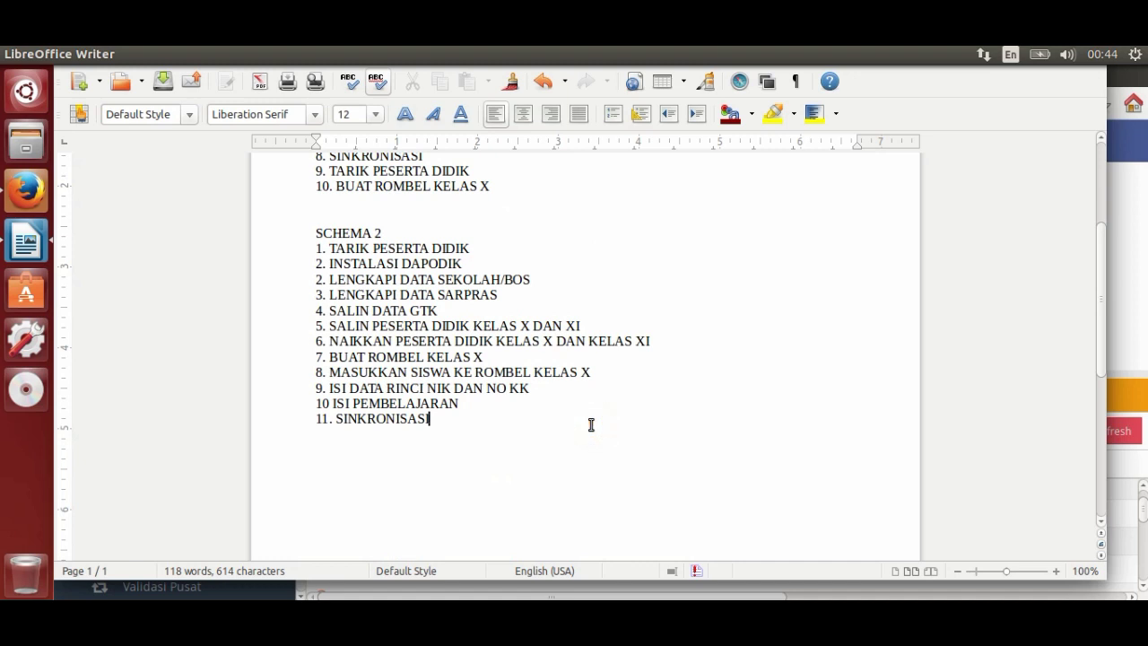
key(Return)
key(Return)
text(1. data peserta didik)
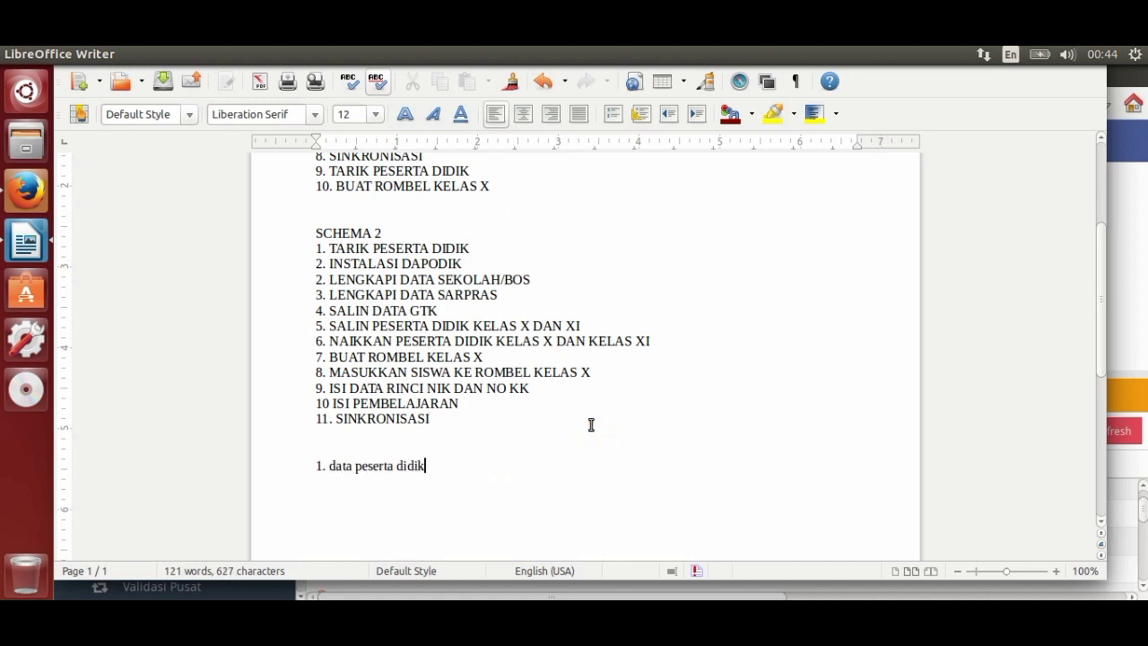
text(/nik)
key(Return)
Step: Add the second note "2. gtk : pembagian jam mengajar" and switch back to Dapodik in Firefox
text(2. gtk)
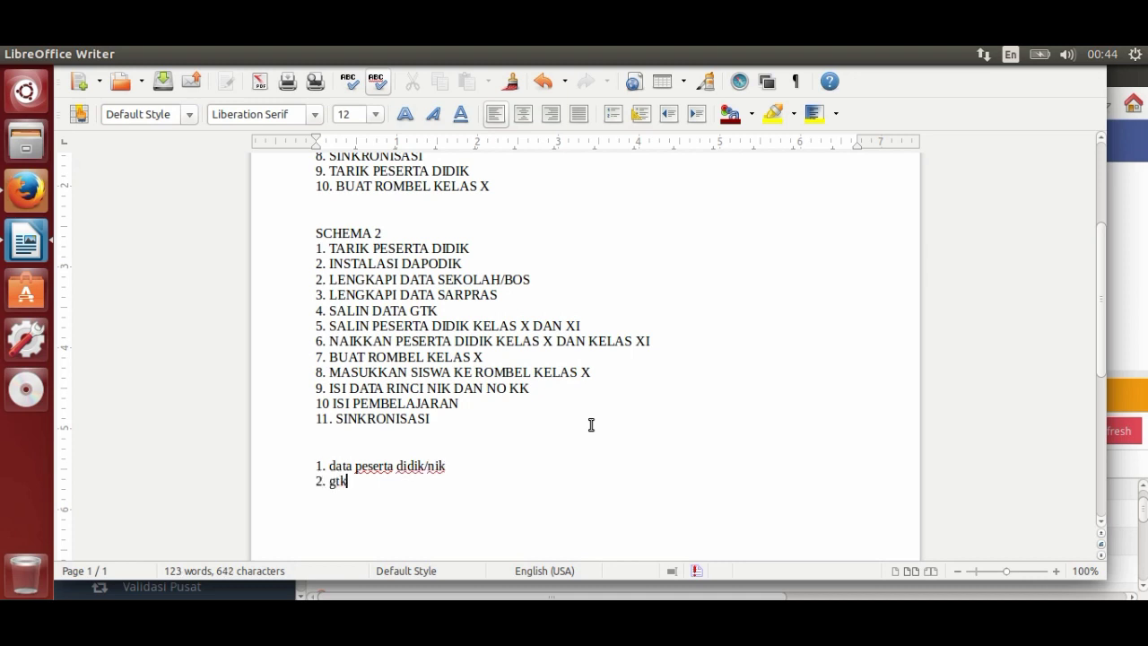
text( : pembagian jam men)
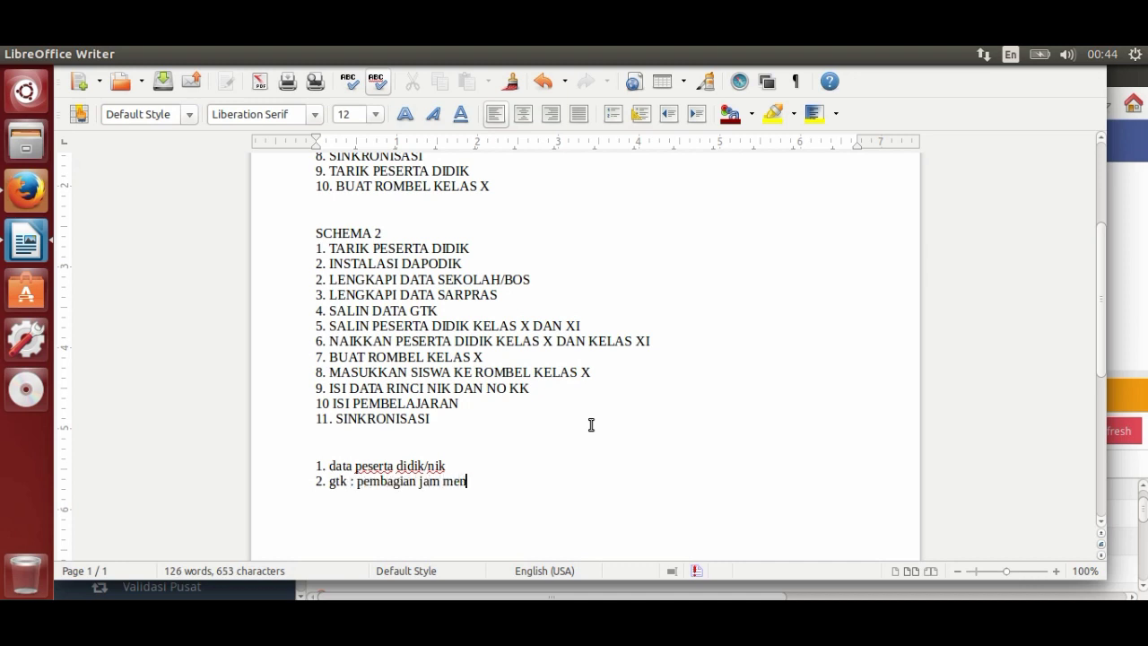
text(gajar)
key(Return)
click(516, 476)
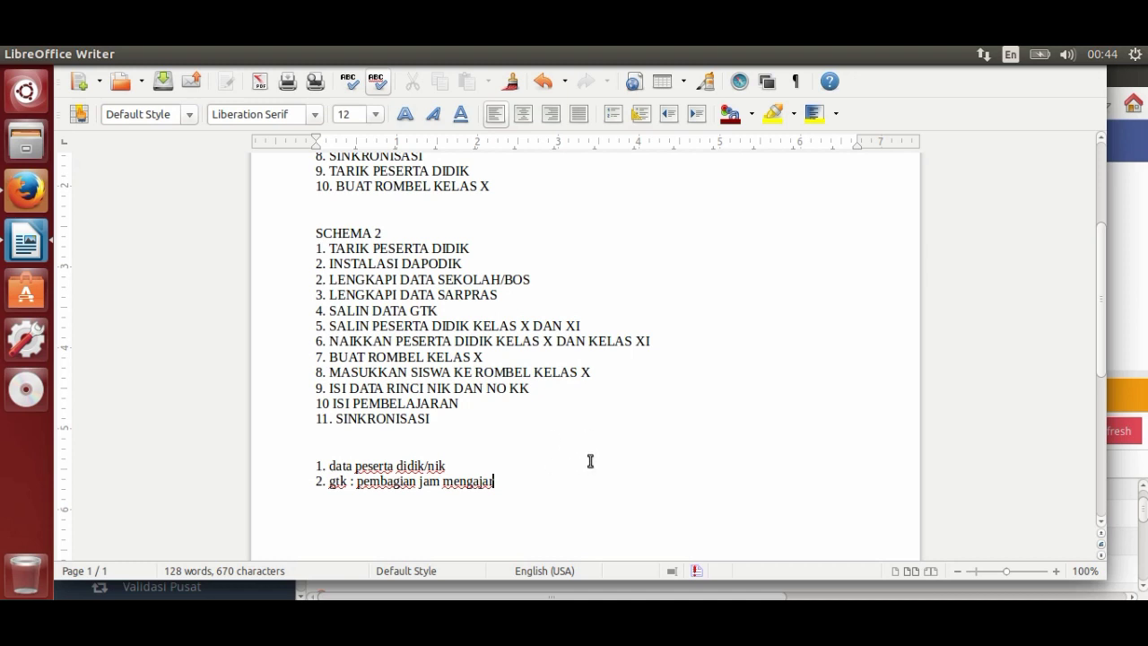
click(27, 190)
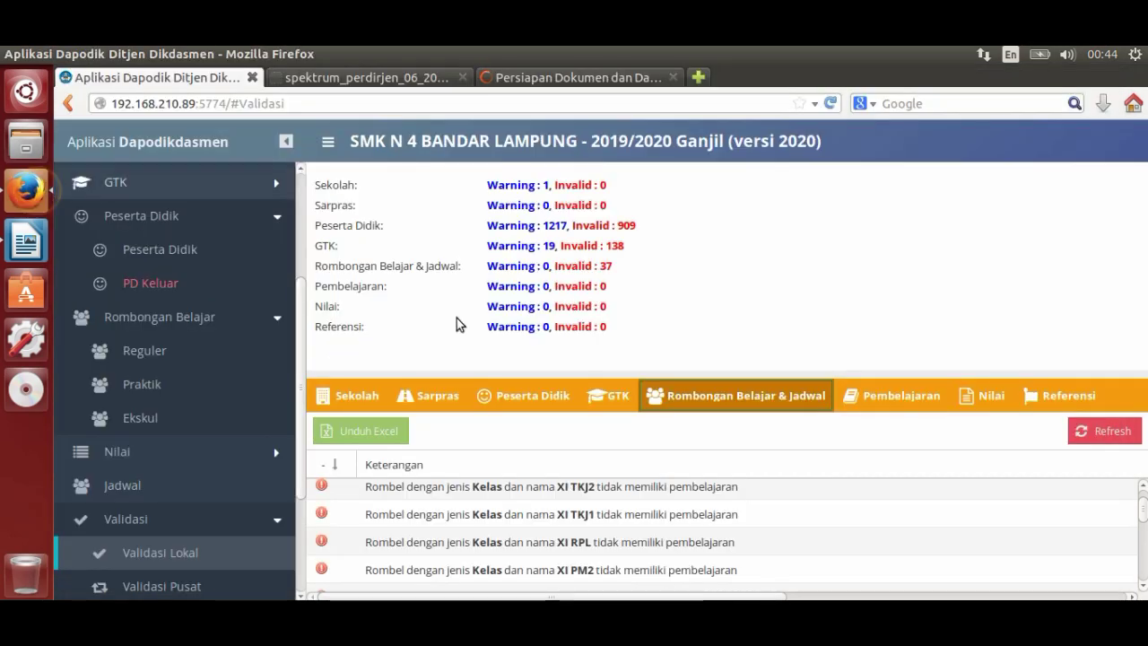